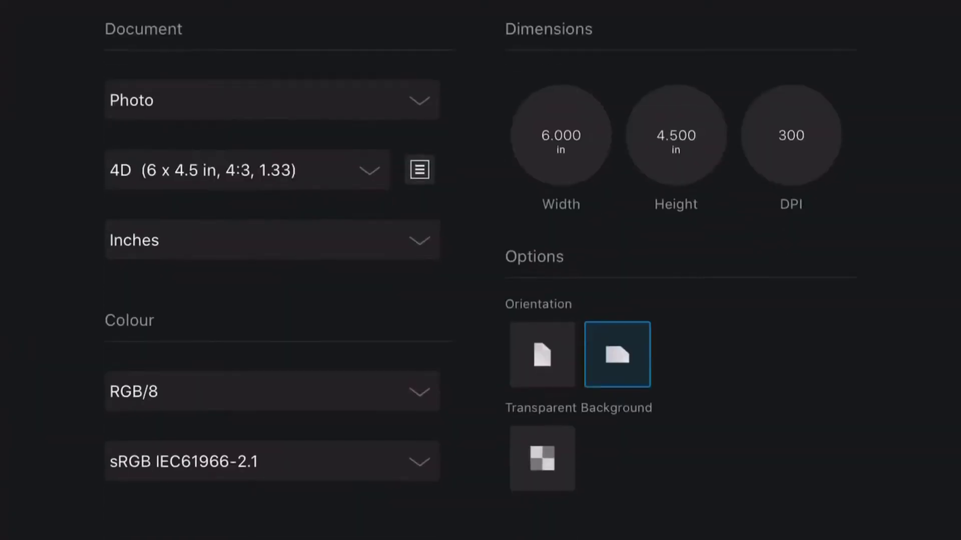
Create a blank document from the 6x9 eBook Cover preset (6×9 inches, 300 DPI).
left_click(420, 59)
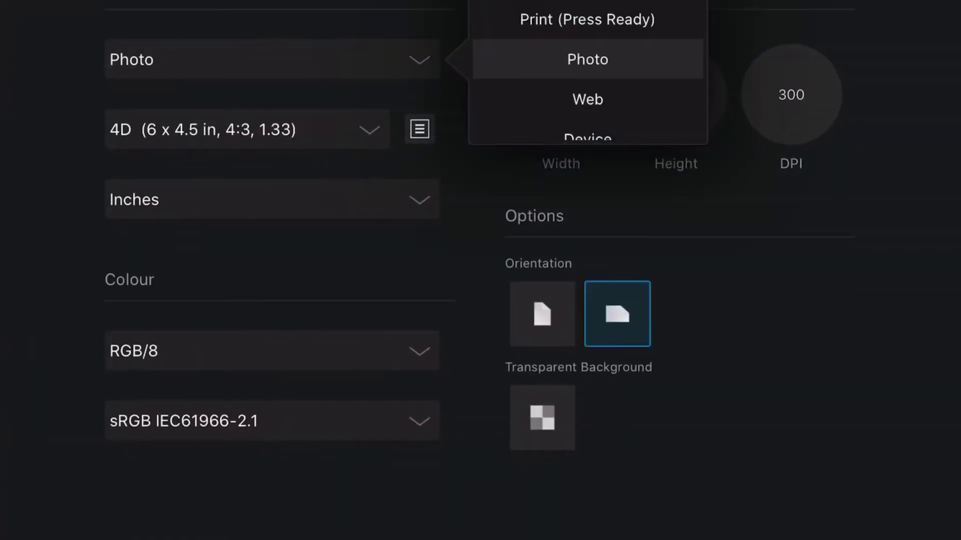
scroll(588, 75, "down", 3)
scroll(612, 32, "down", 1)
key("Escape")
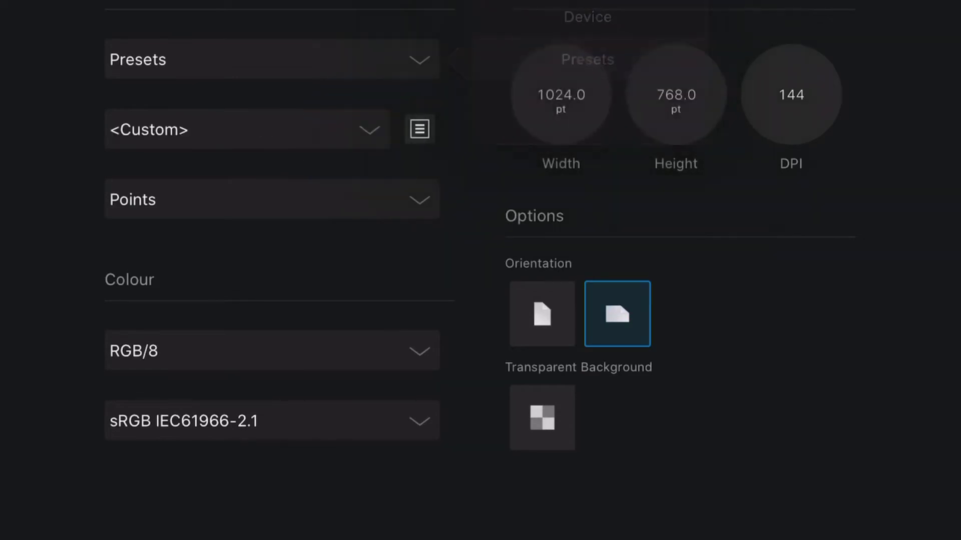
left_click(369, 130)
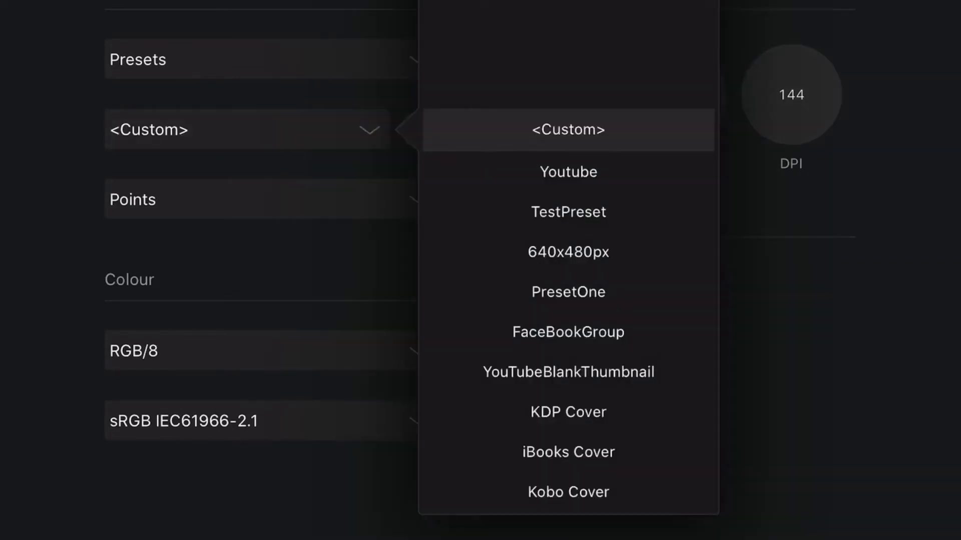
scroll(568, 301, "down", 5)
scroll(568, 300, "down", 3)
scroll(568, 343, "down", 3)
scroll(568, 343, "down", 2)
scroll(568, 301, "up", 1)
left_click(568, 366)
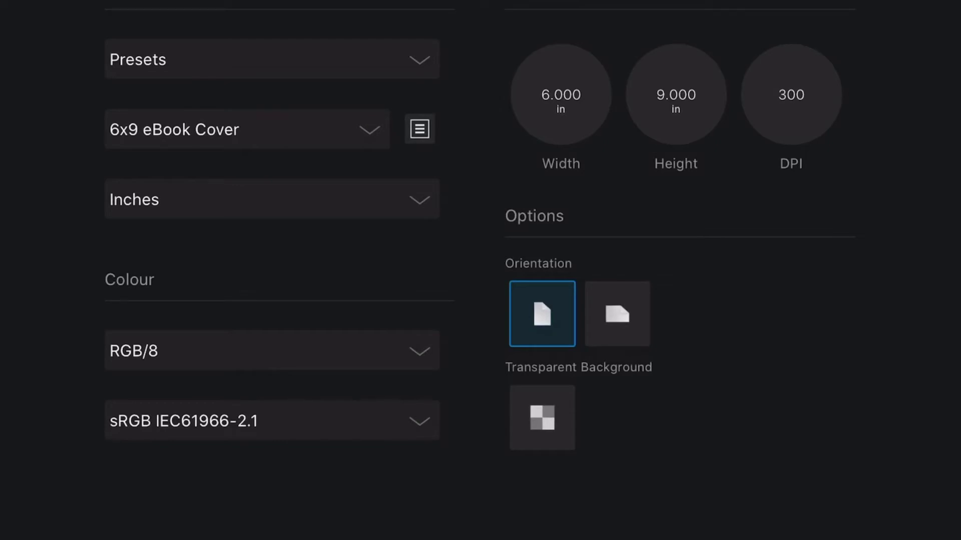
key("Return")
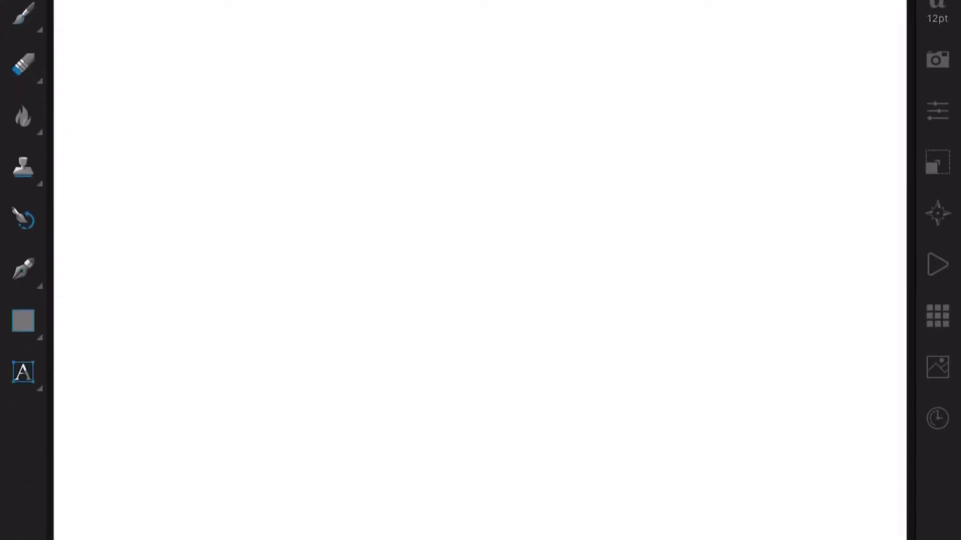
scroll(352, 526, "down", 2)
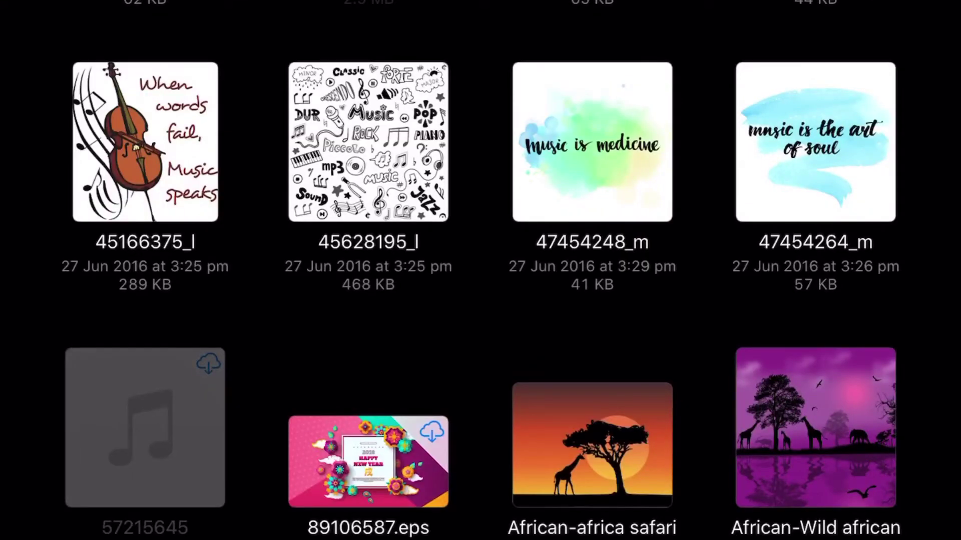
scroll(480, 270, "down", 15)
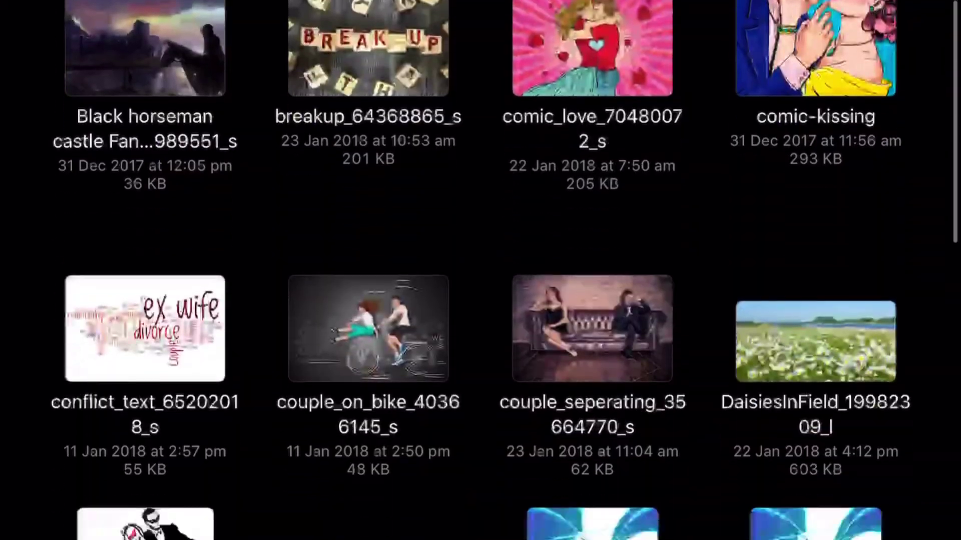
scroll(480, 270, "up", 3)
scroll(480, 270, "down", 8)
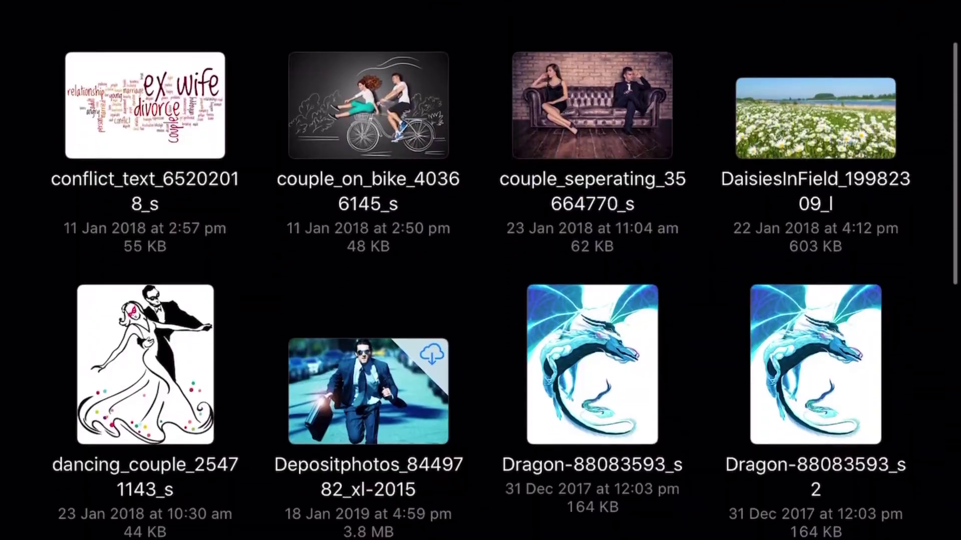
scroll(481, 270, "up", 13)
scroll(480, 270, "up", 5)
scroll(481, 270, "up", 15)
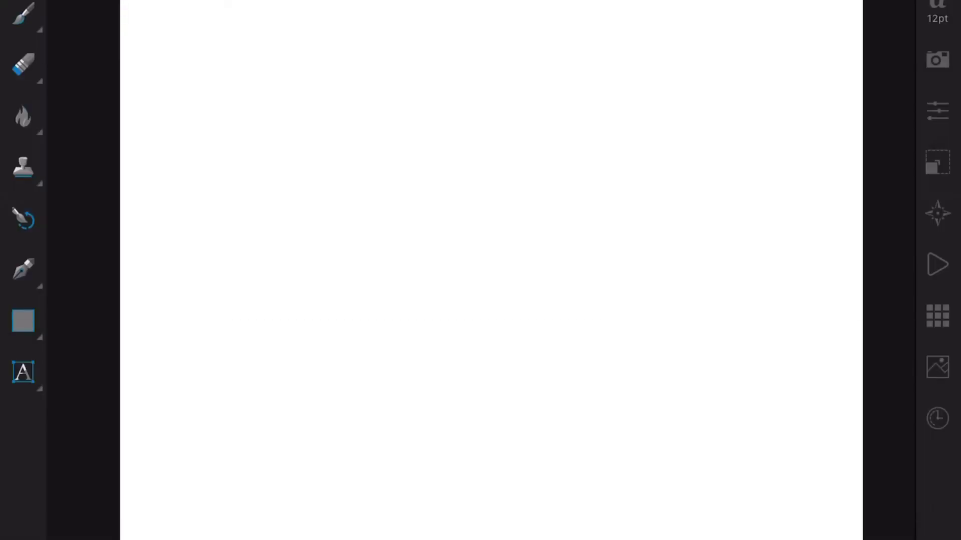
Search Pexels stock for 'cityscape' and drag the night aerial city photo onto the canvas.
left_click(937, 367)
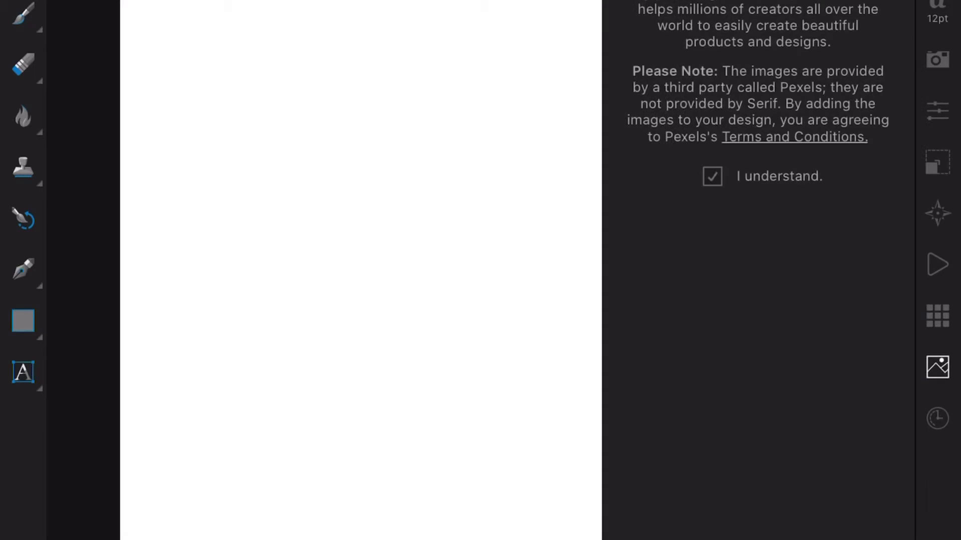
type("c")
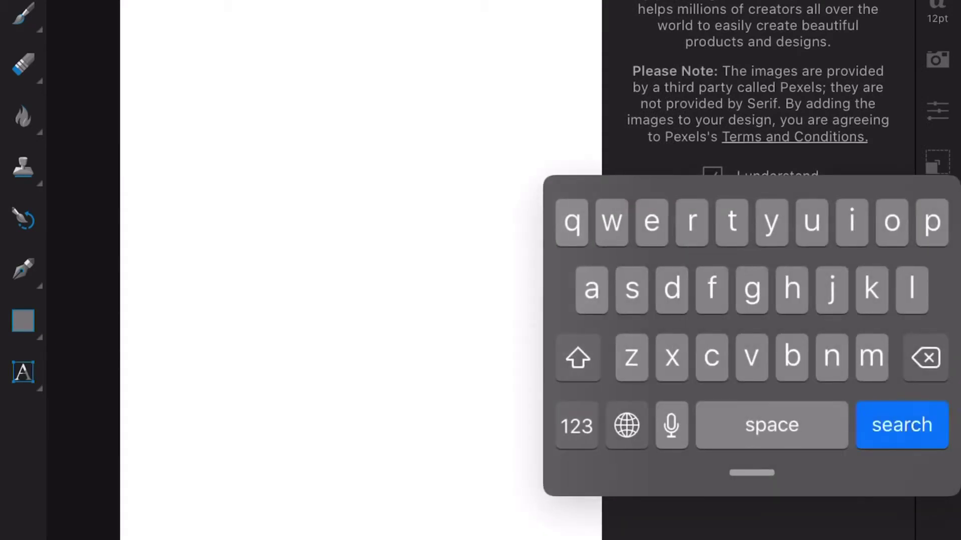
type("ity")
type("sca")
key("Return")
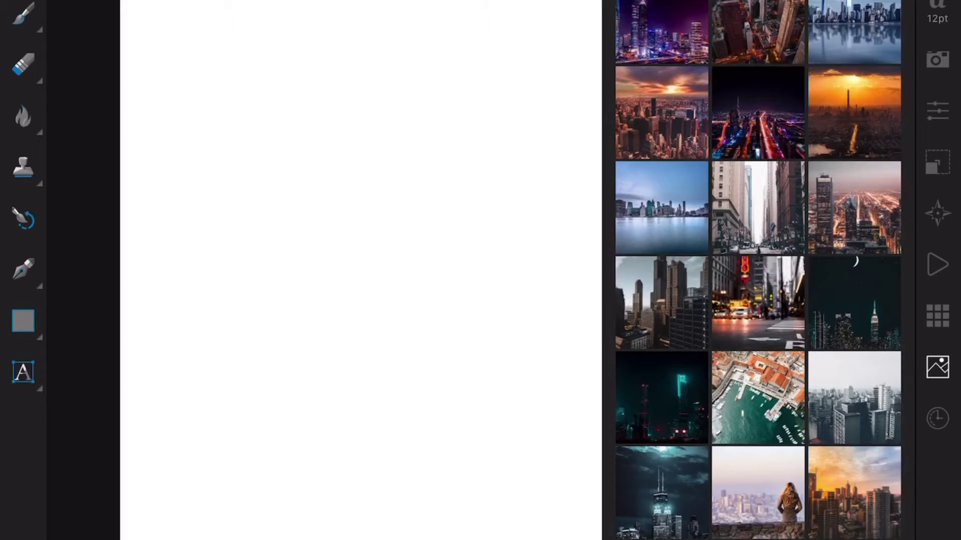
left_click(853, 200)
left_click(858, 215)
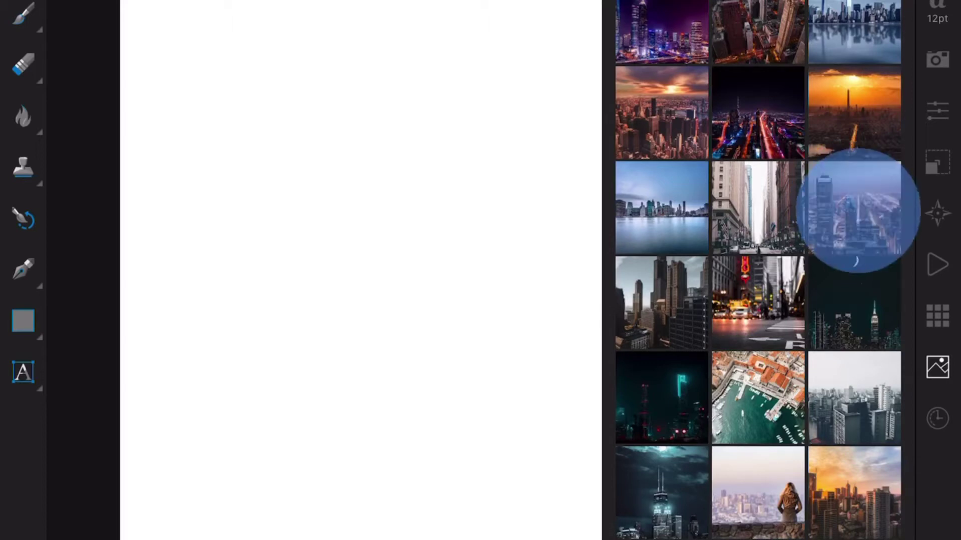
left_click_drag(853, 215, 449, 241)
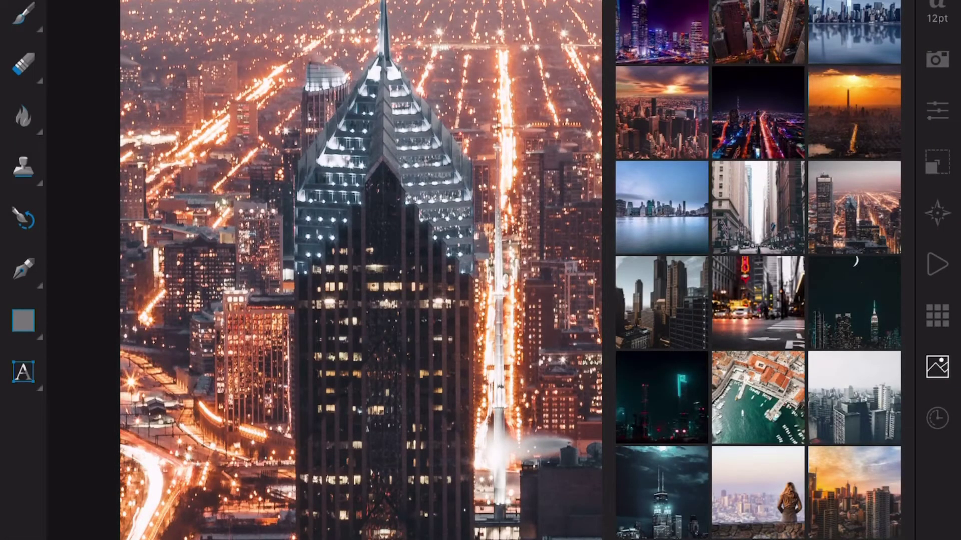
Shrink the city photo to the cover height and shift it right to frame the skyscrapers.
left_click(938, 367)
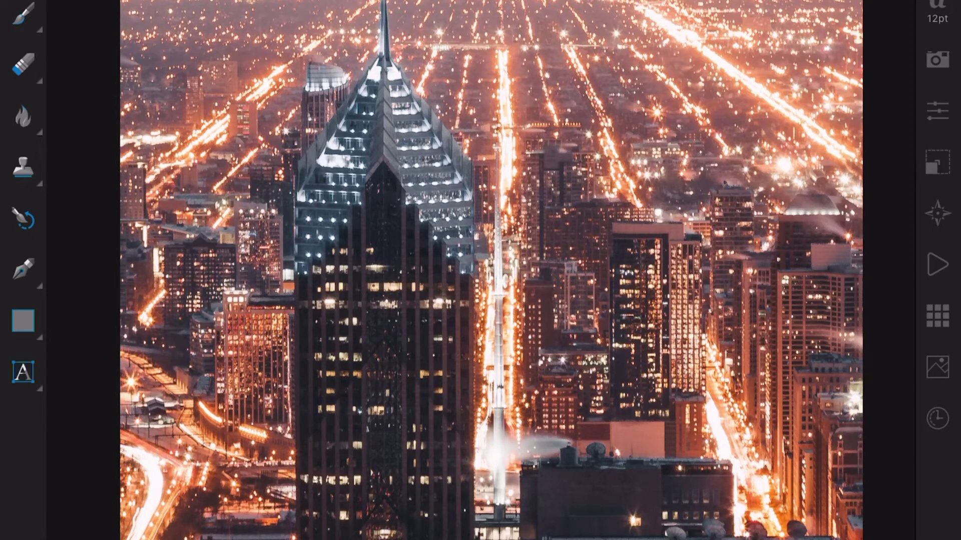
scroll(496, 270, "down", 2)
scroll(510, 255, "down", 4)
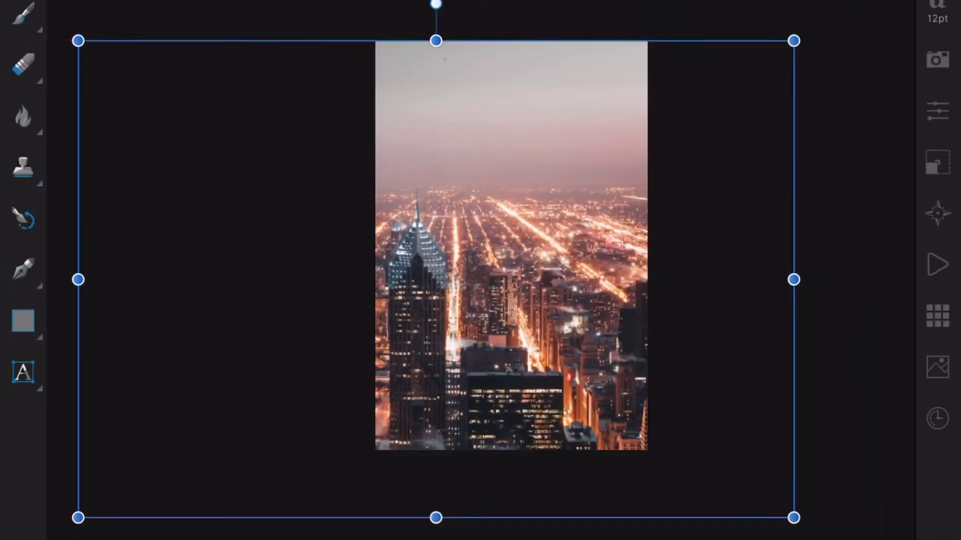
mouse_move(78, 517)
left_mouse_down()
mouse_move(179, 450)
mouse_move(170, 454)
left_mouse_up()
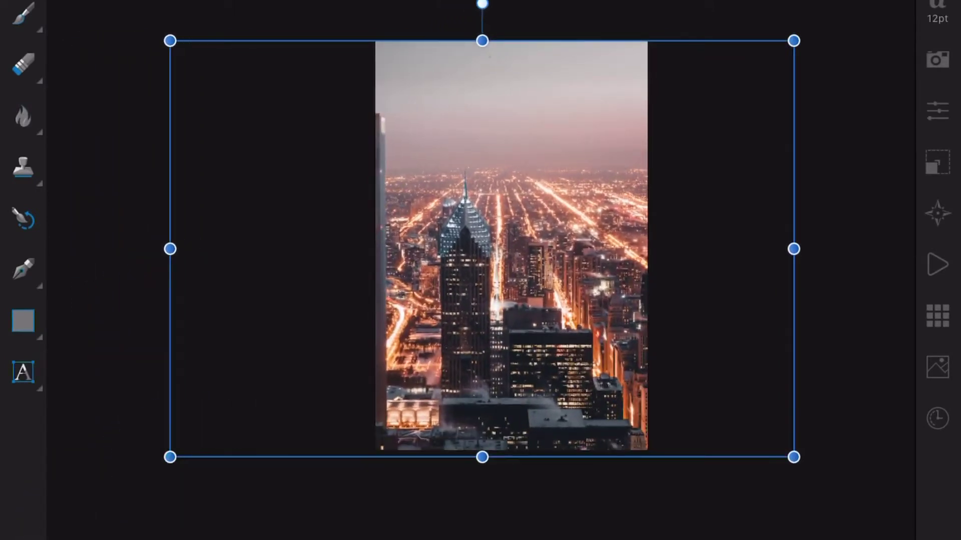
left_click_drag(709, 305, 795, 294)
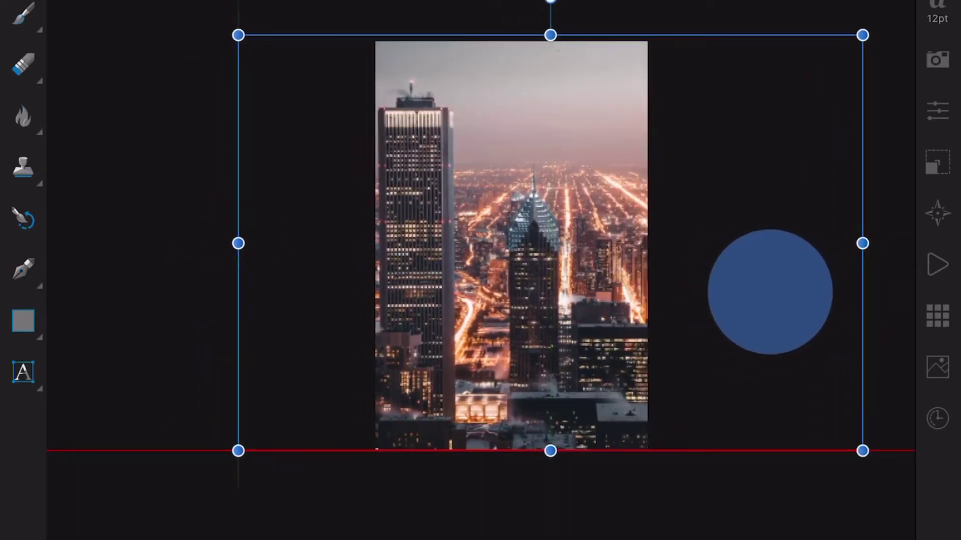
left_click_drag(795, 293, 780, 293)
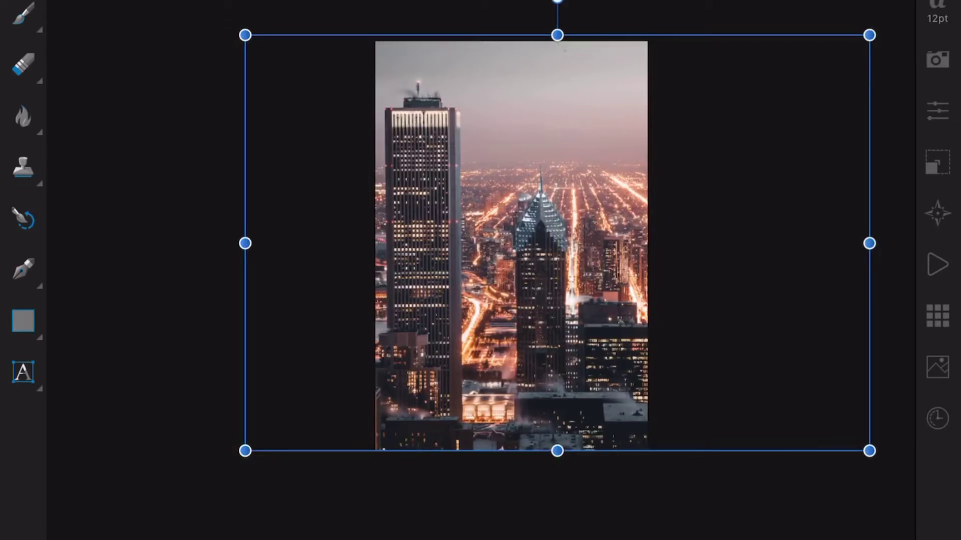
key("ctrl+d")
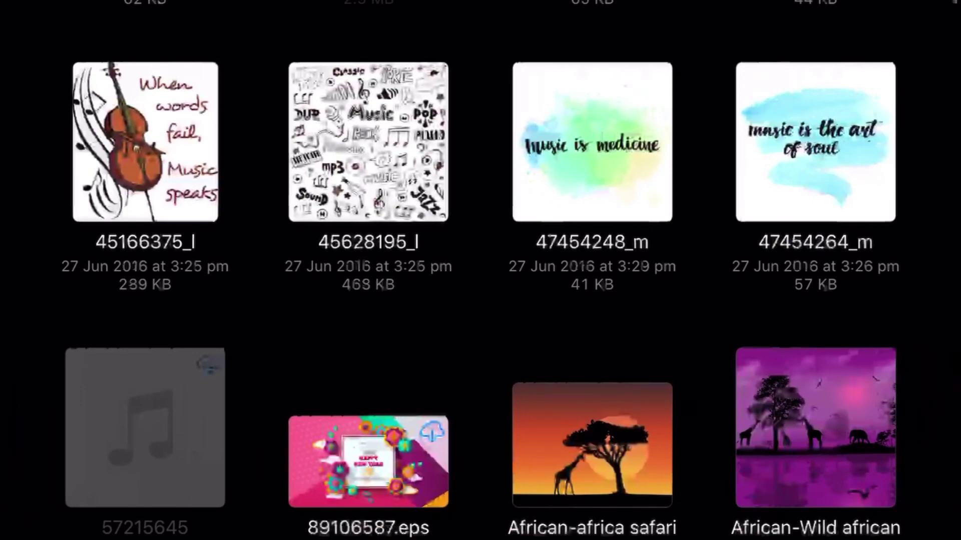
scroll(481, 271, "down", 10)
scroll(481, 271, "down", 7)
scroll(480, 270, "down", 3)
scroll(481, 271, "down", 5)
scroll(481, 270, "down", 2)
scroll(480, 271, "down", 3)
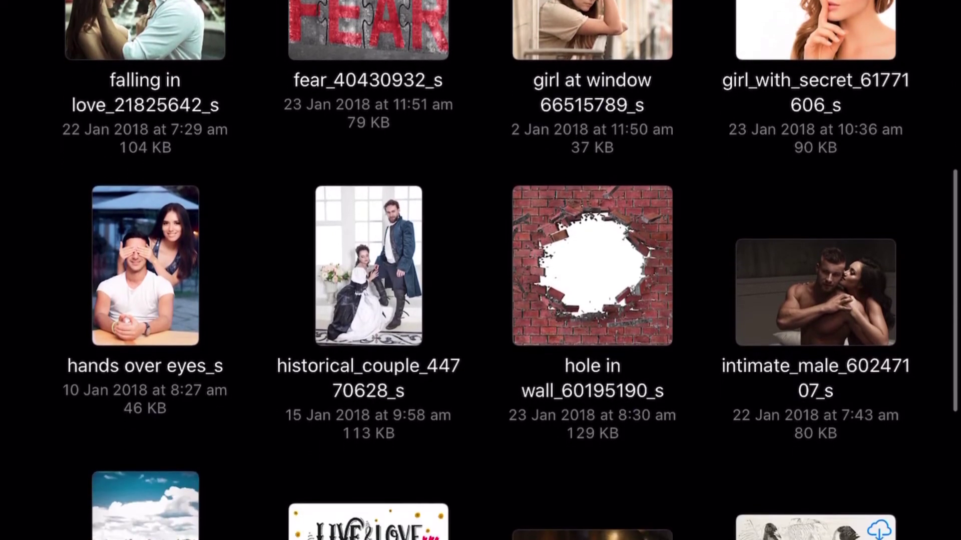
scroll(481, 270, "down", 4)
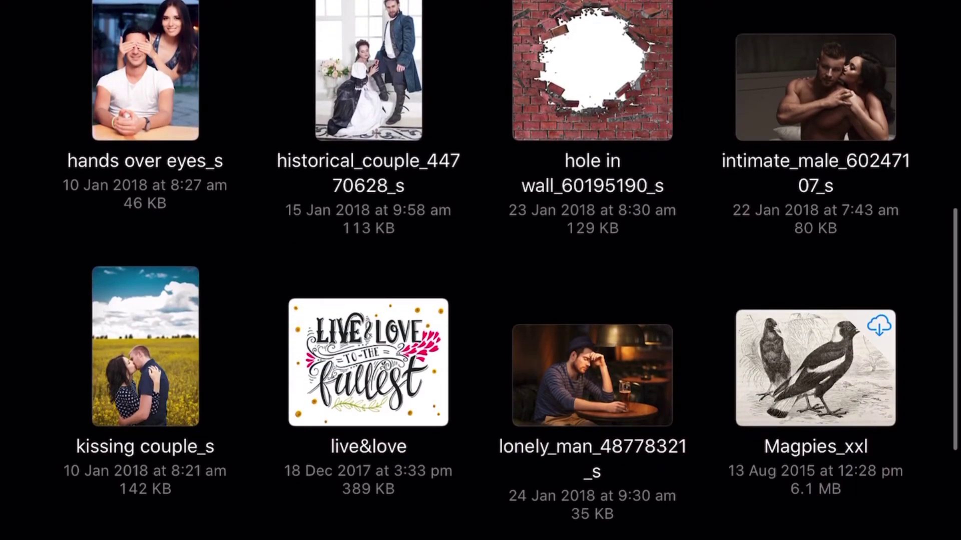
scroll(480, 271, "down", 3)
scroll(480, 271, "down", 2)
scroll(480, 270, "down", 2)
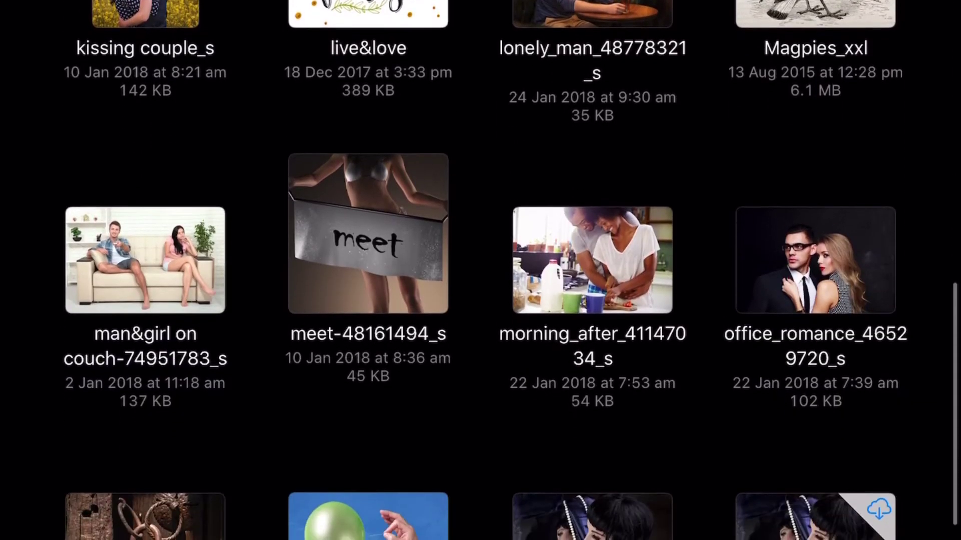
scroll(481, 270, "down", 5)
scroll(480, 270, "down", 2)
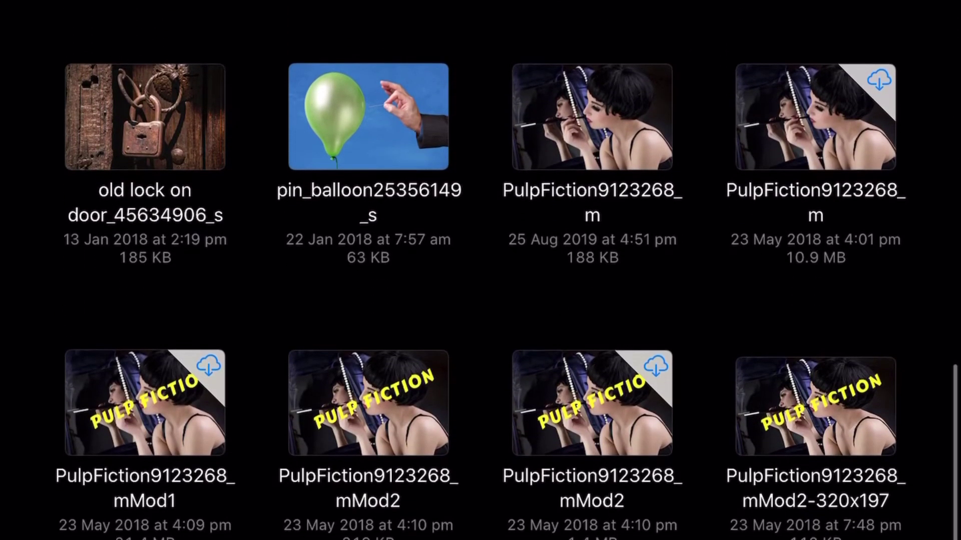
scroll(481, 270, "down", 4)
scroll(481, 270, "down", 3)
scroll(481, 271, "down", 1)
scroll(481, 270, "down", 2)
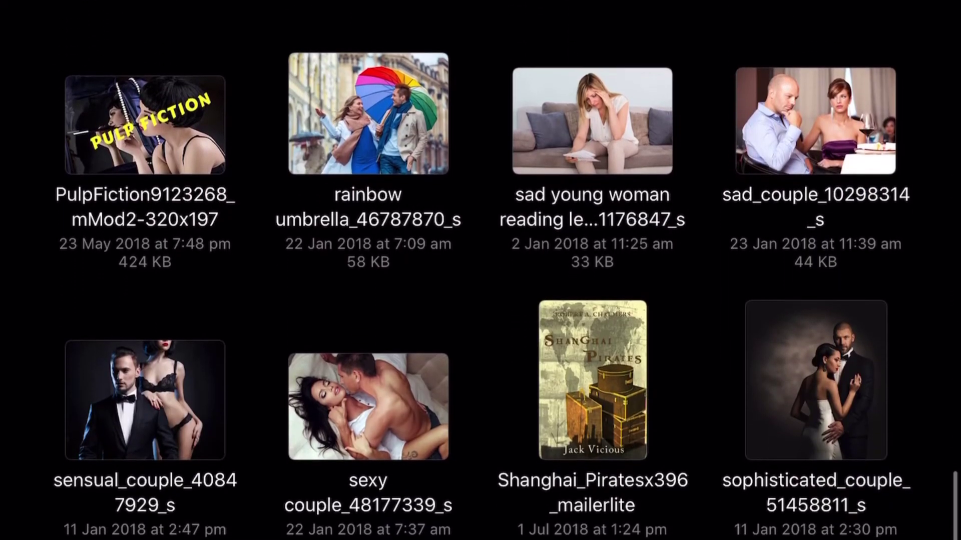
scroll(480, 270, "down", 1)
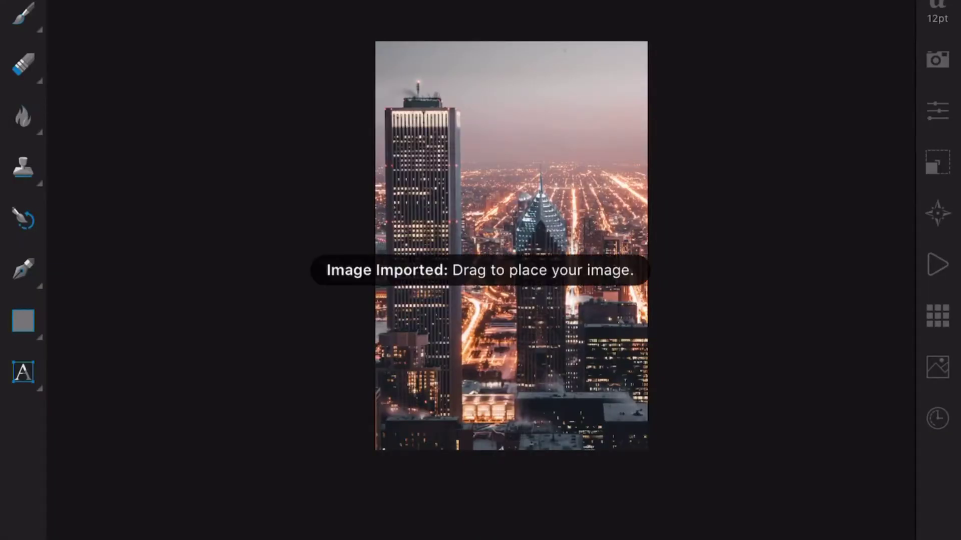
Resize the placed couple portrait to the cover's full height and move it left.
left_click_drag(386, 48, 611, 411)
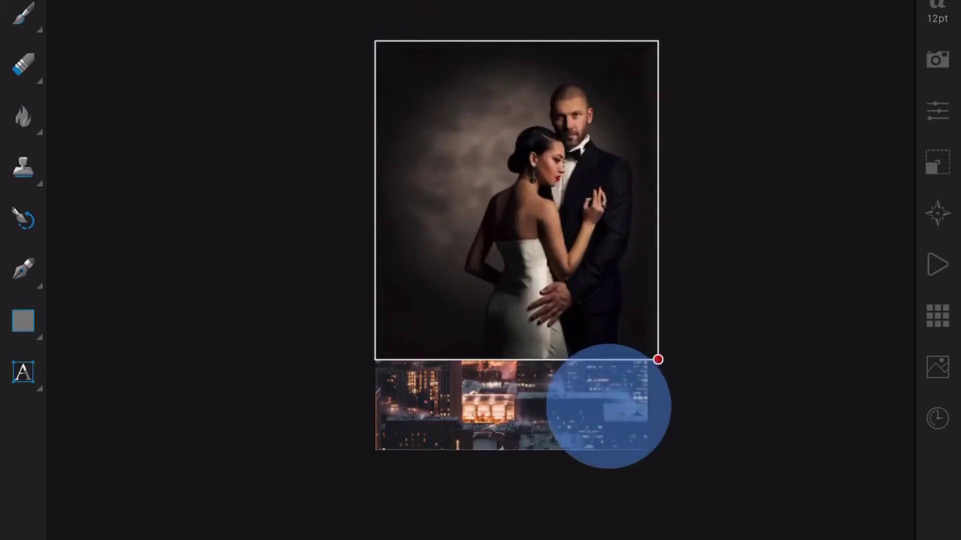
left_click_drag(611, 411, 676, 494)
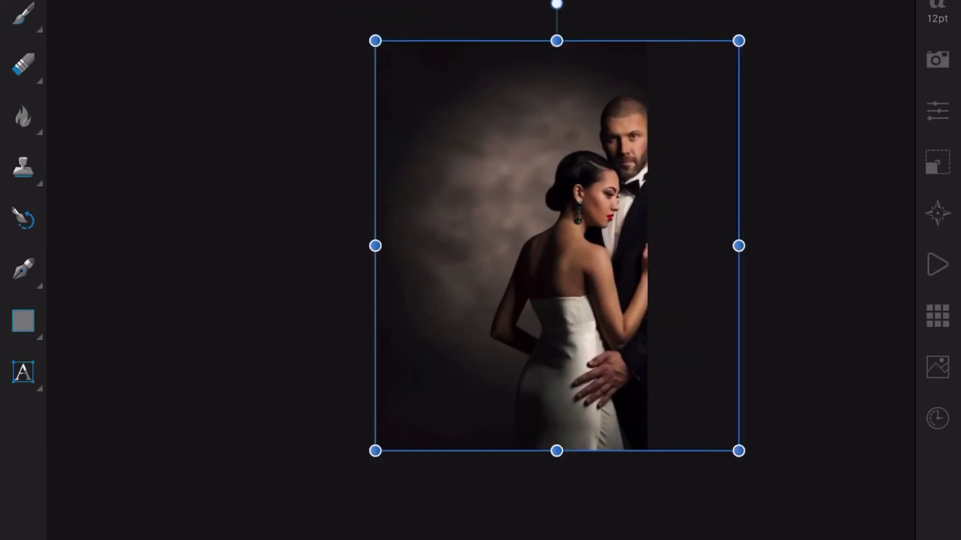
left_click_drag(376, 40, 362, 27)
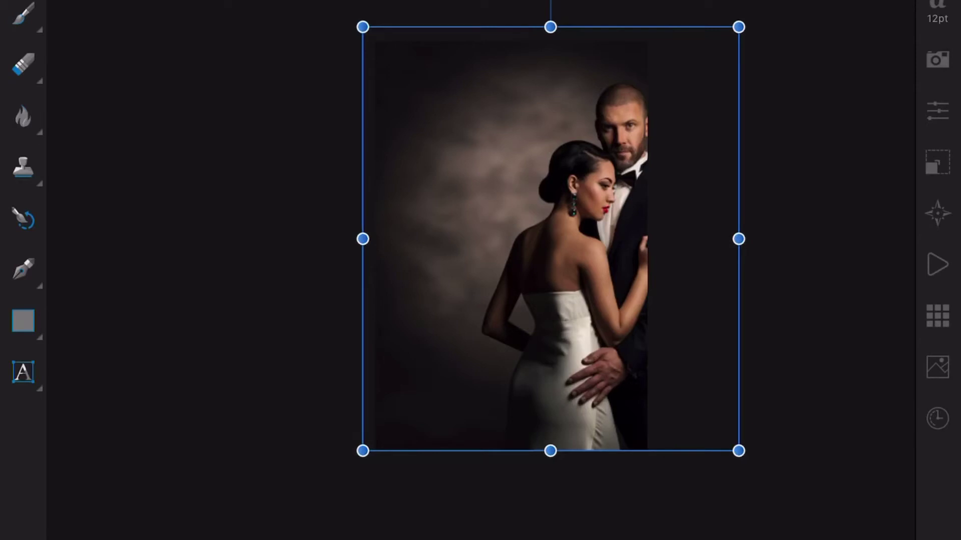
left_click(739, 239)
mouse_move(738, 27)
left_mouse_down()
mouse_move(694, 77)
mouse_move(726, 40)
left_mouse_up()
left_click_drag(634, 248, 580, 234)
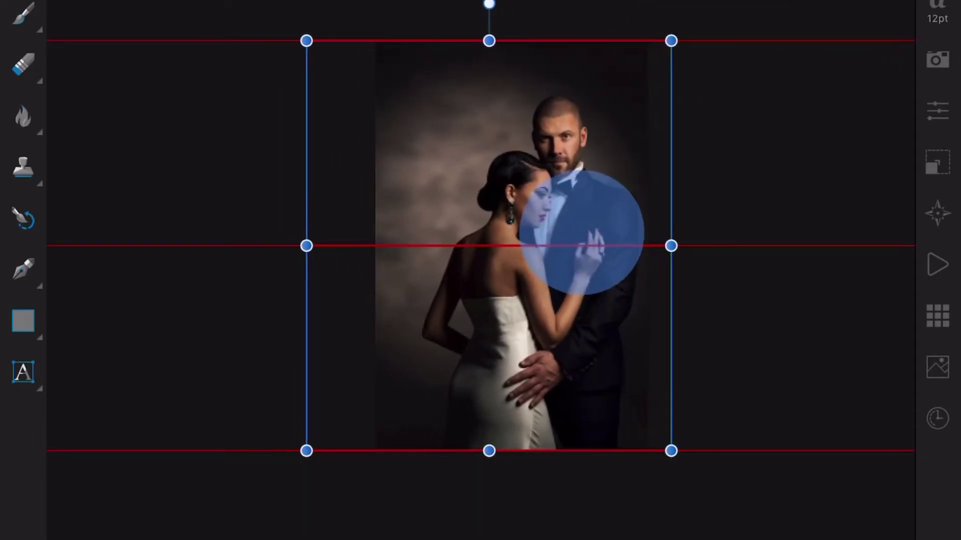
left_click_drag(581, 233, 557, 242)
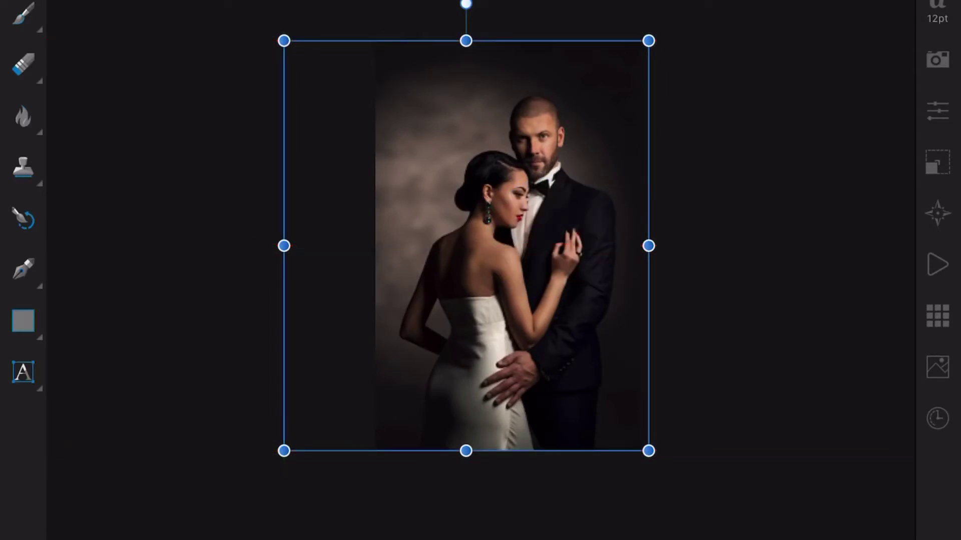
key("ctrl+d")
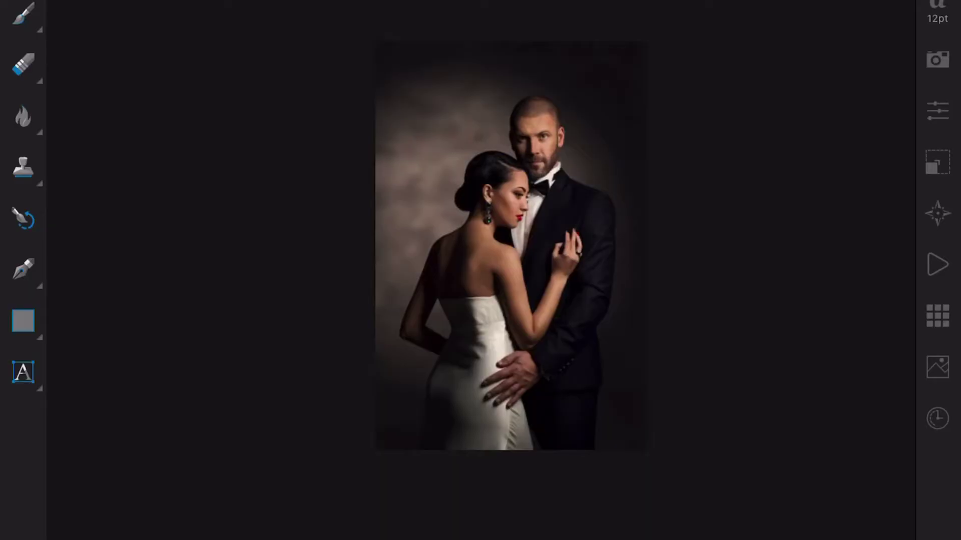
Draw a horizontal transparency gradient across the full width of the selected image layer.
left_click(30, 8)
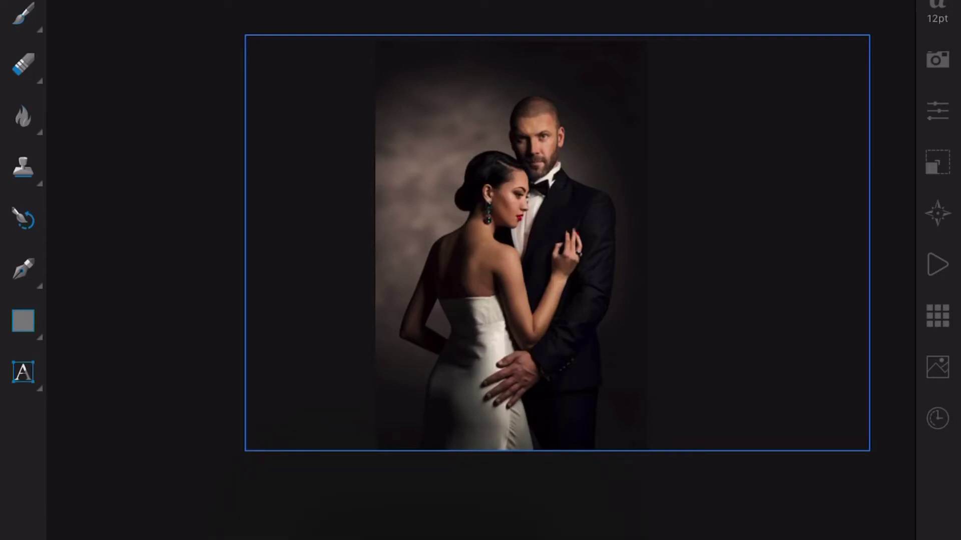
left_click_drag(244, 243, 869, 243)
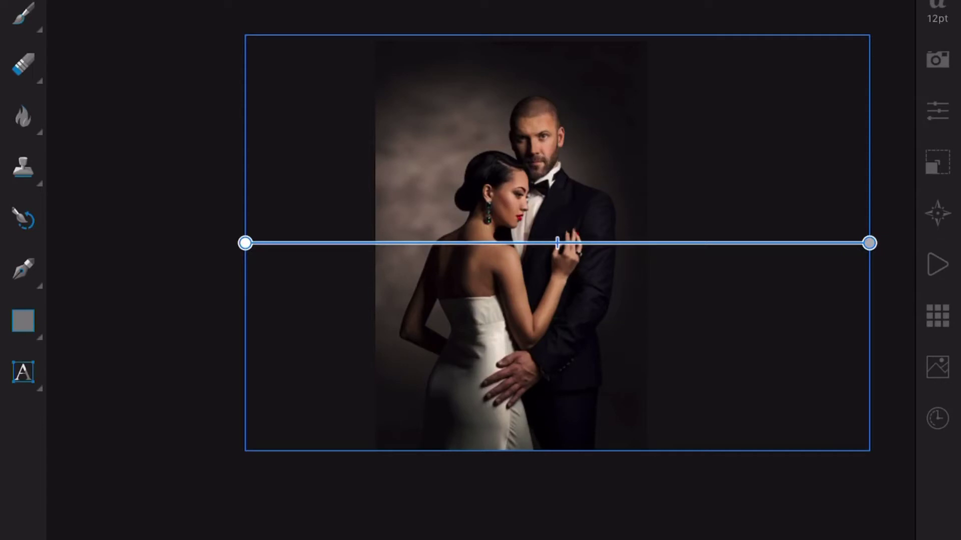
Make the gradient's left end stop fully transparent.
mouse_move(246, 243)
left_mouse_down()
mouse_move(237, 247)
mouse_move(250, 245)
left_mouse_up()
left_click(869, 243)
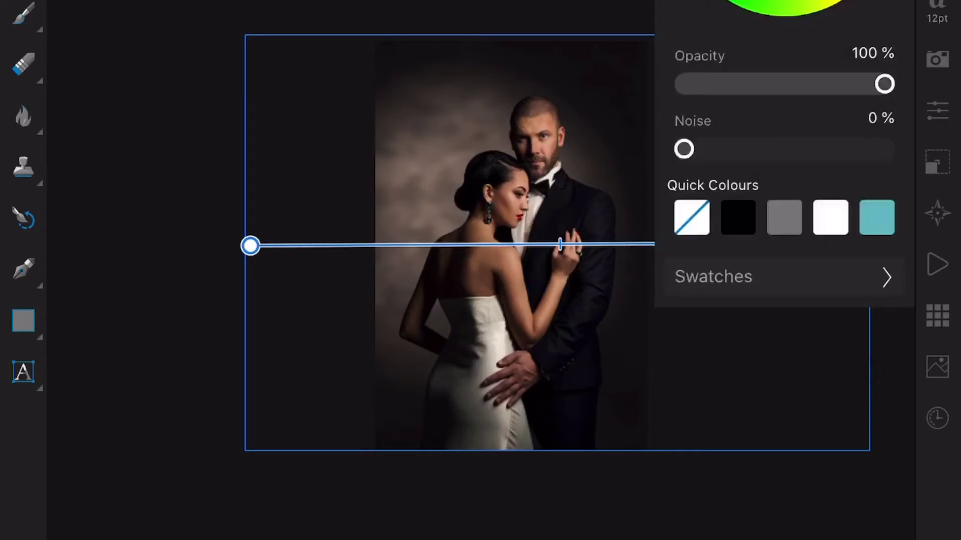
key("Escape")
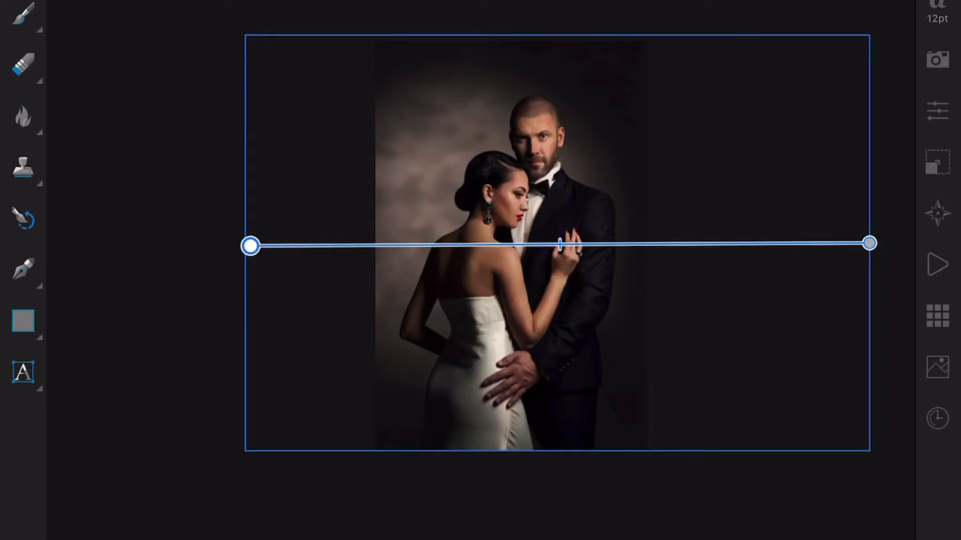
left_click(868, 243)
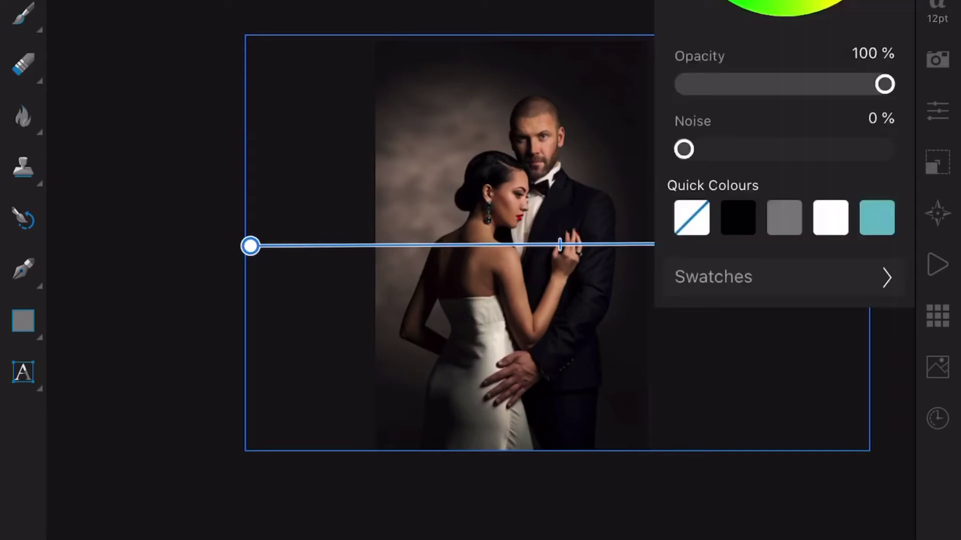
left_click_drag(885, 83, 684, 84)
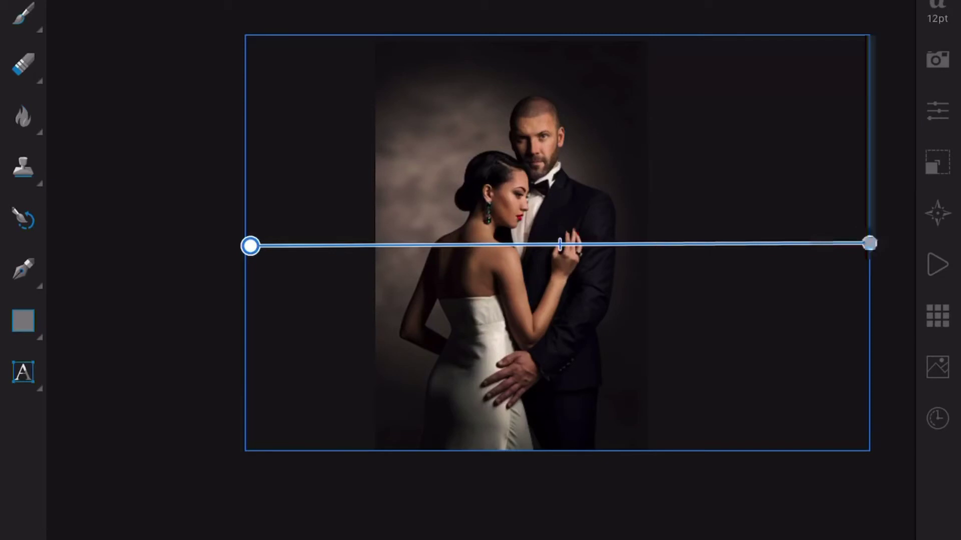
Keep the gradient's right end stop at essentially full opacity.
left_click(870, 243)
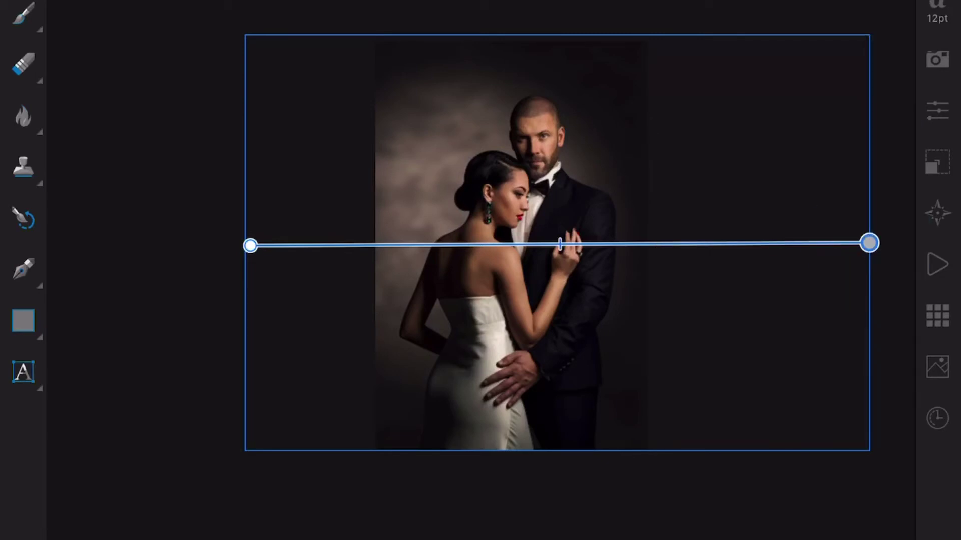
left_click(869, 243)
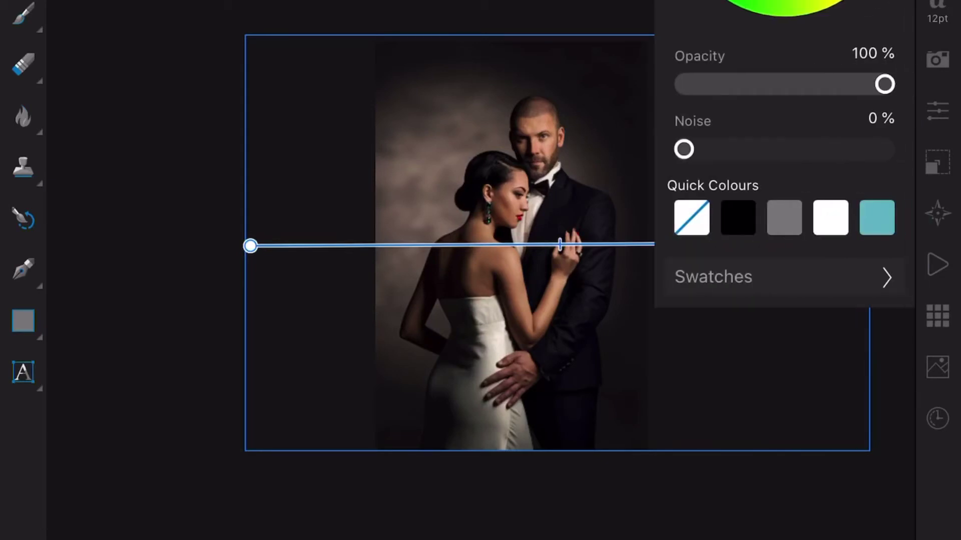
left_click_drag(884, 83, 882, 84)
key("Escape")
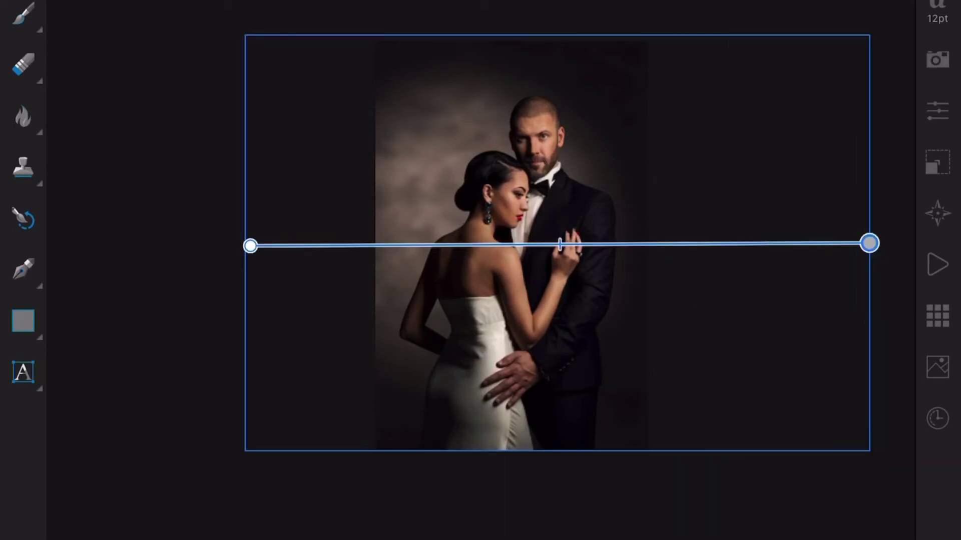
Move the gradient start to the portrait's left edge, pull the end inward, shift the midpoint right.
left_click_drag(250, 246, 375, 246)
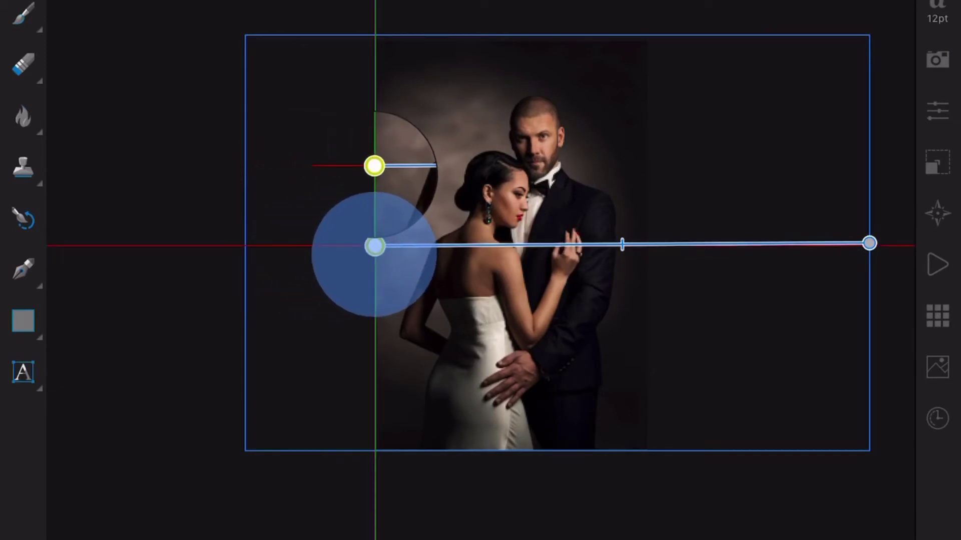
mouse_move(869, 243)
left_mouse_down()
mouse_move(717, 248)
mouse_move(693, 268)
mouse_move(693, 246)
mouse_move(671, 247)
left_mouse_up()
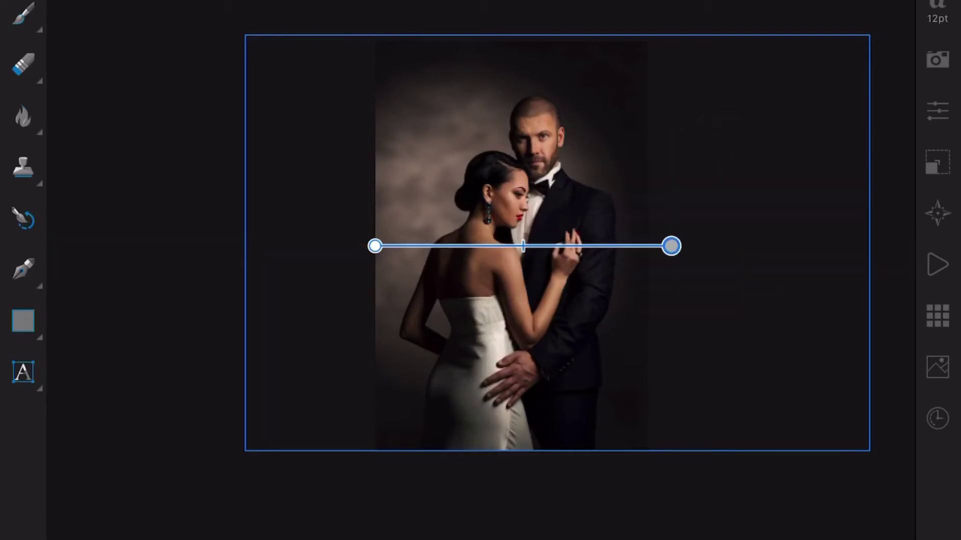
left_click_drag(523, 247, 603, 246)
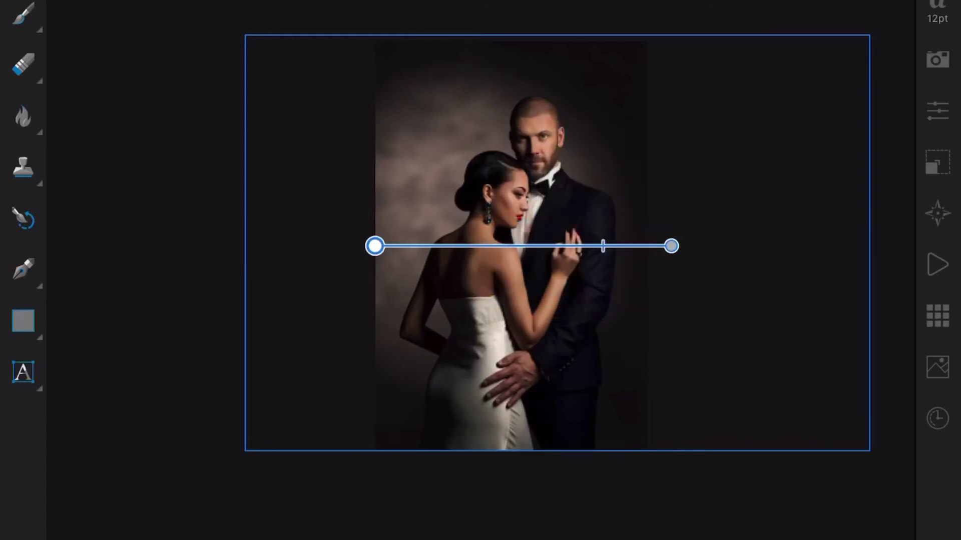
left_click(374, 247)
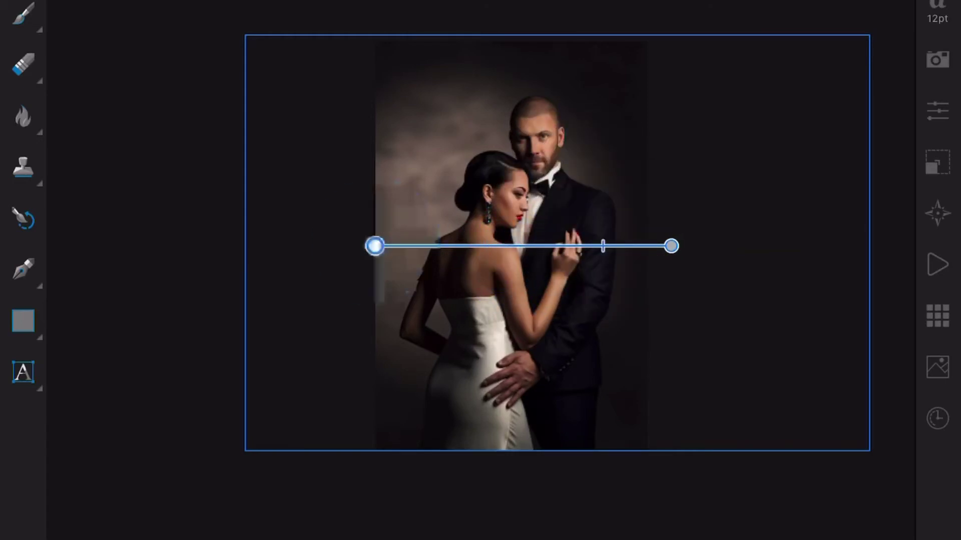
left_click(375, 246)
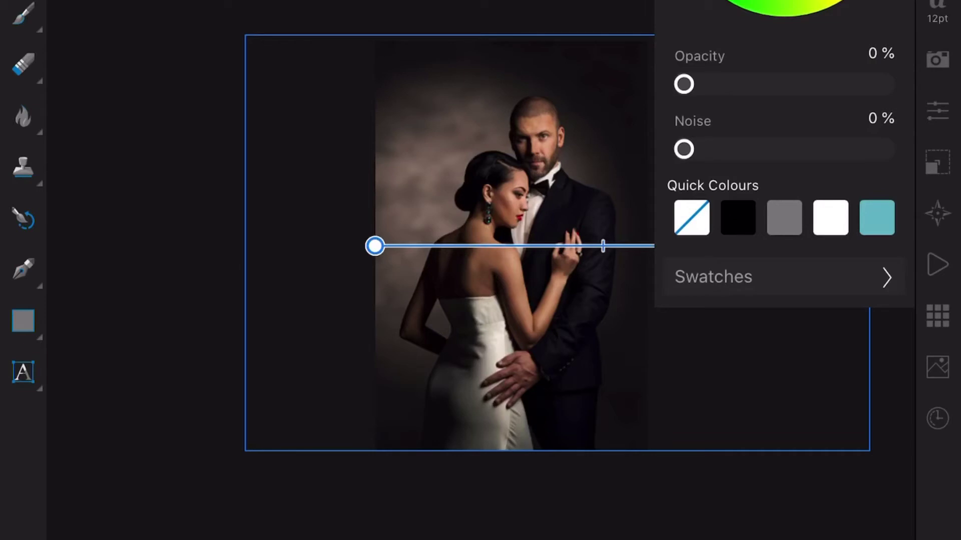
Enter 0 as the stop's opacity, then drag it up to 100%.
left_click_drag(683, 84, 685, 84)
left_click(684, 85)
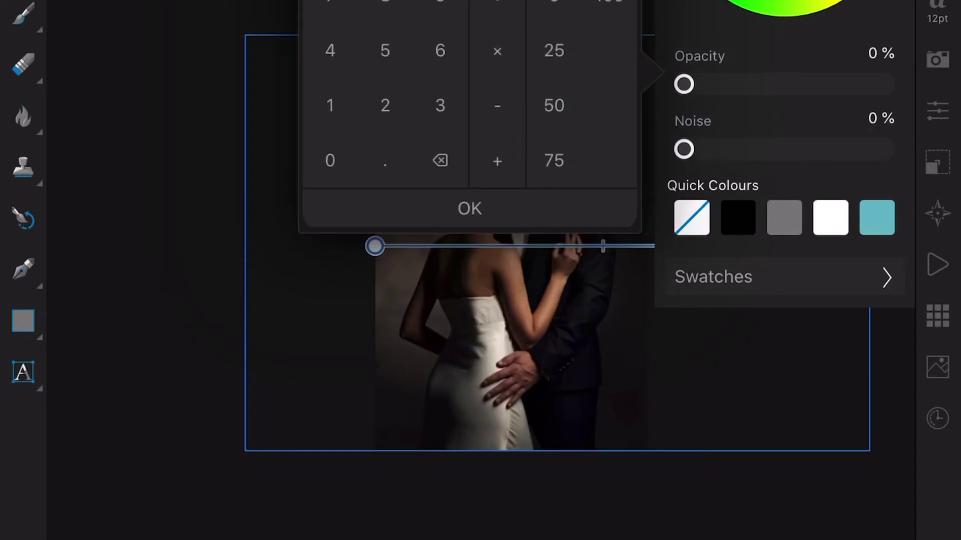
left_click(470, 208)
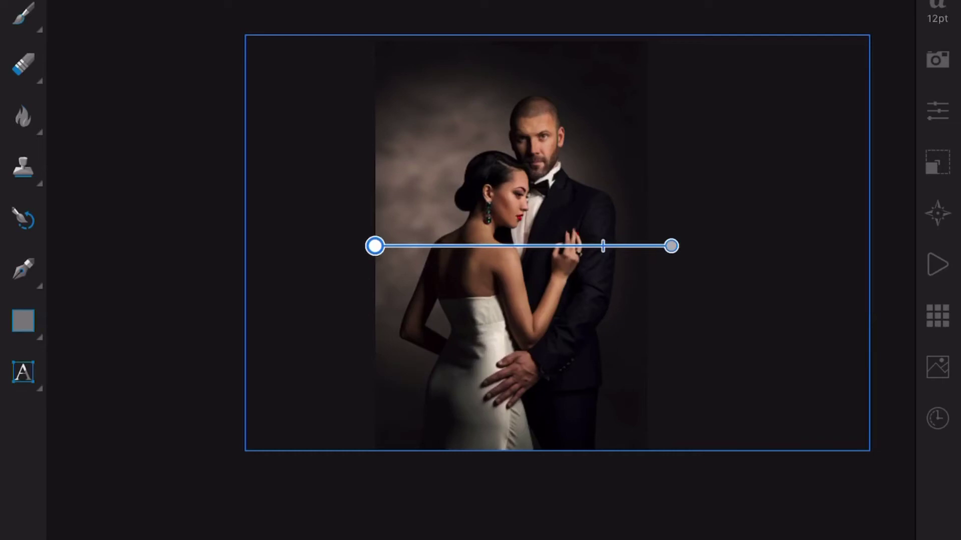
left_click_drag(858, 84, 885, 84)
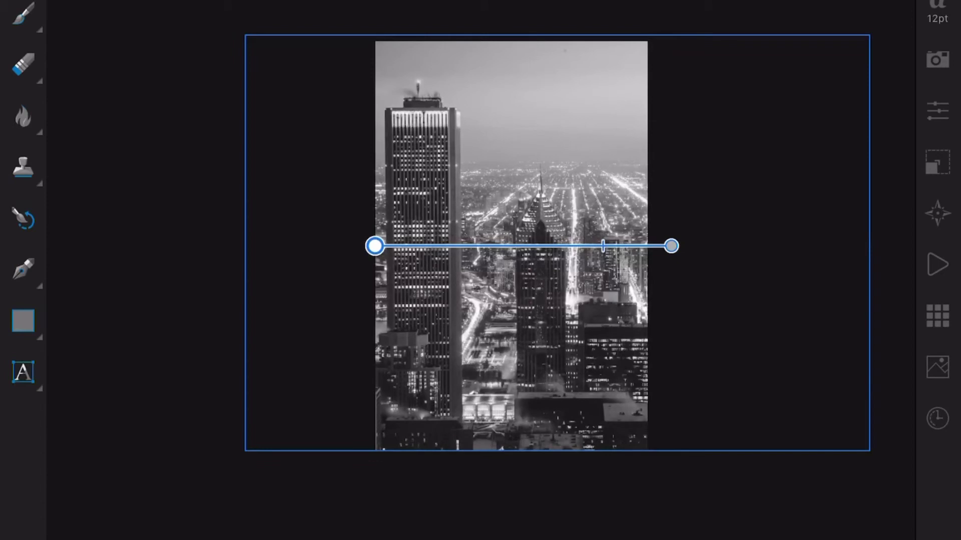
Undo the opacity change and drag a colour night-city stock photo onto the page.
key("ctrl+z")
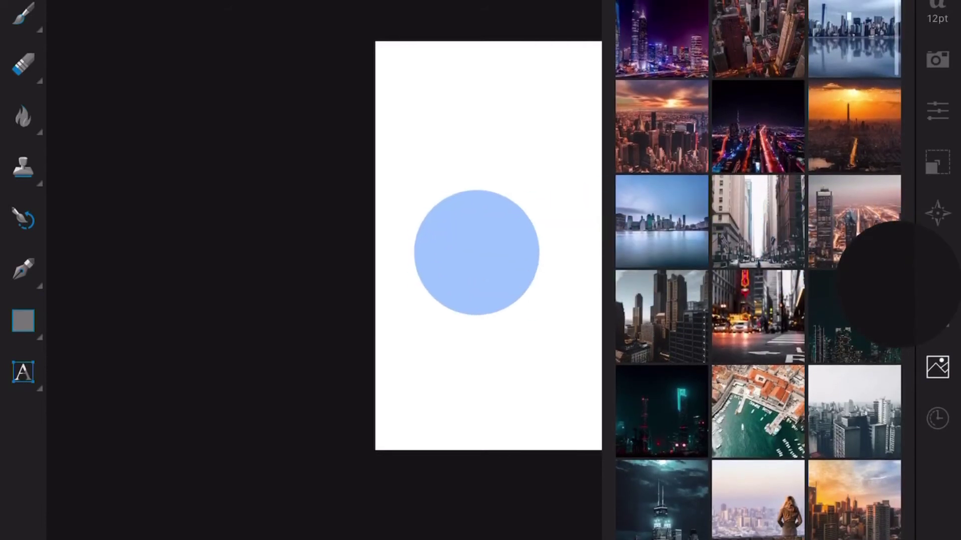
left_click_drag(854, 218, 476, 252)
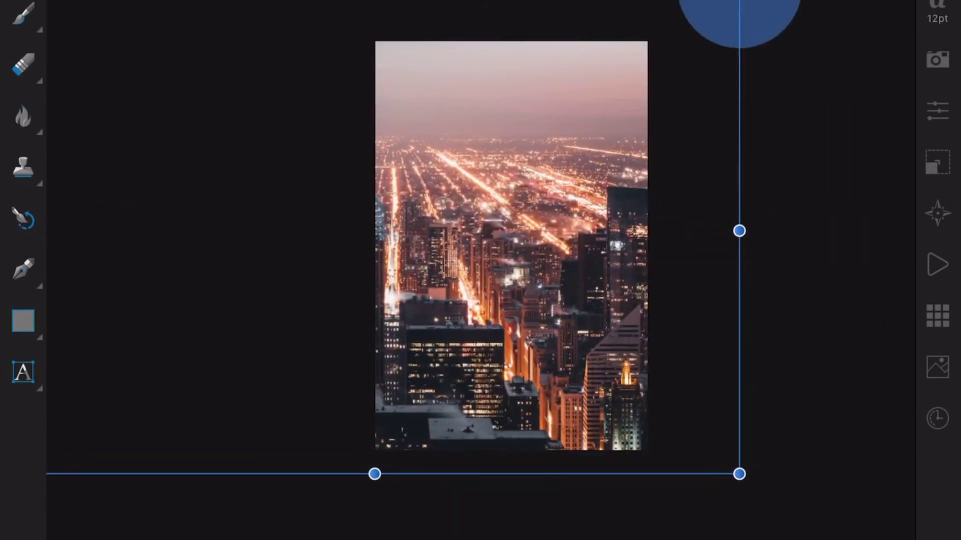
Scale the colour city photo down and shift it right to frame the two lit towers.
left_click_drag(737, 10, 643, 71)
mouse_move(497, 323)
left_mouse_down()
mouse_move(520, 294)
mouse_move(541, 296)
left_mouse_up()
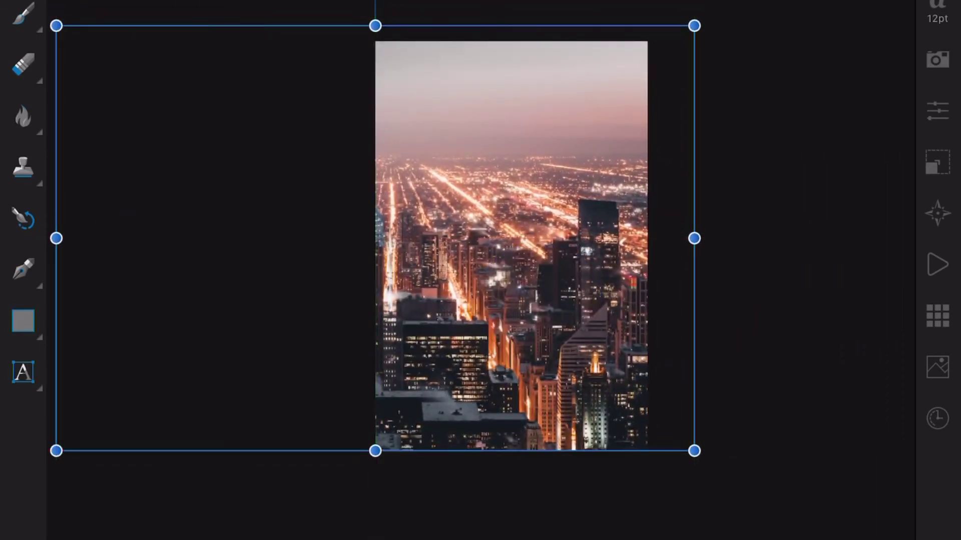
left_click_drag(693, 26, 671, 41)
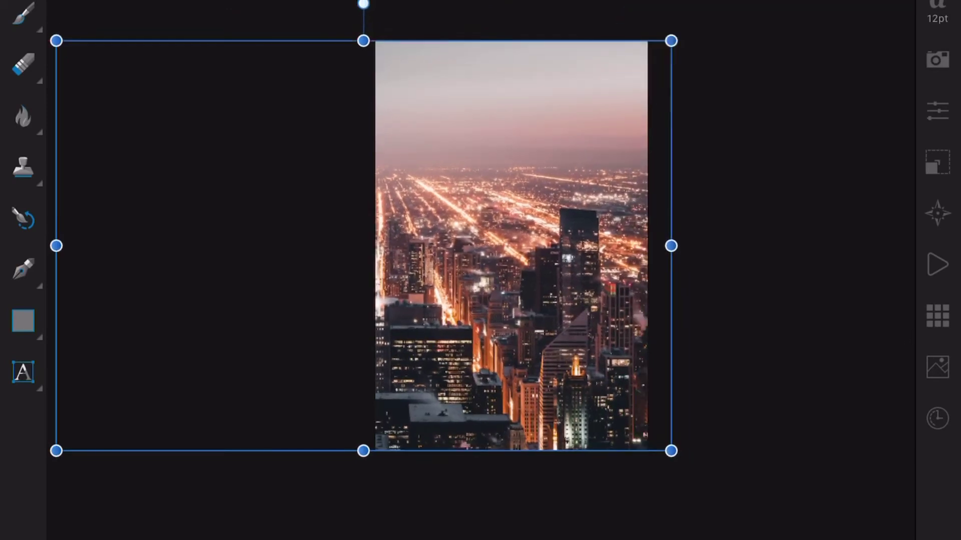
left_click_drag(526, 310, 704, 307)
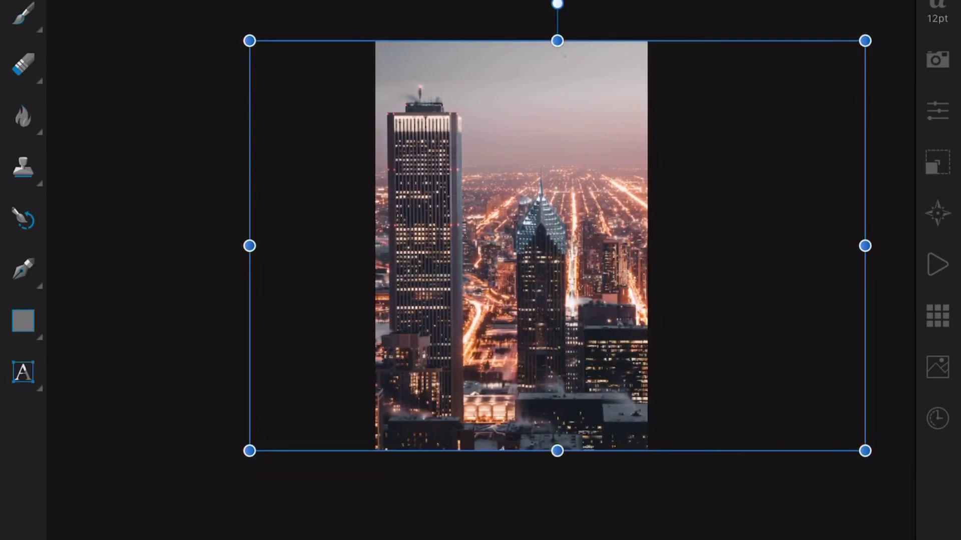
key("ctrl+d")
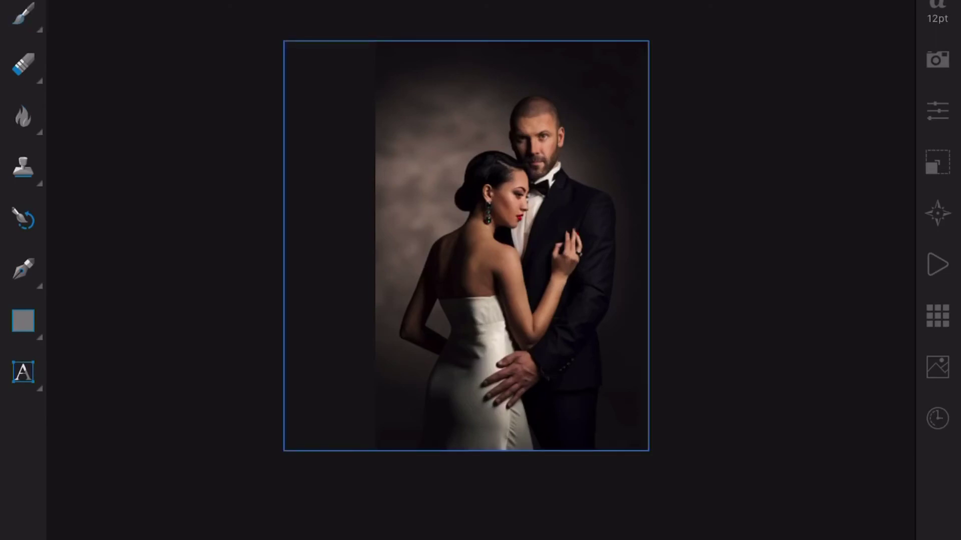
Drag a transparency gradient across the portrait and check its right stop's colour settings.
left_click(717, 307)
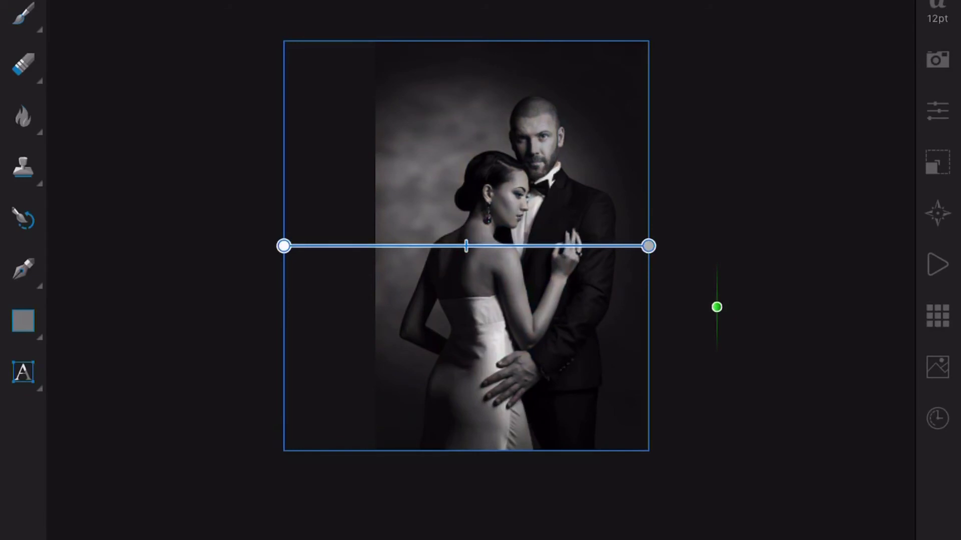
left_click(649, 247)
left_click(649, 246)
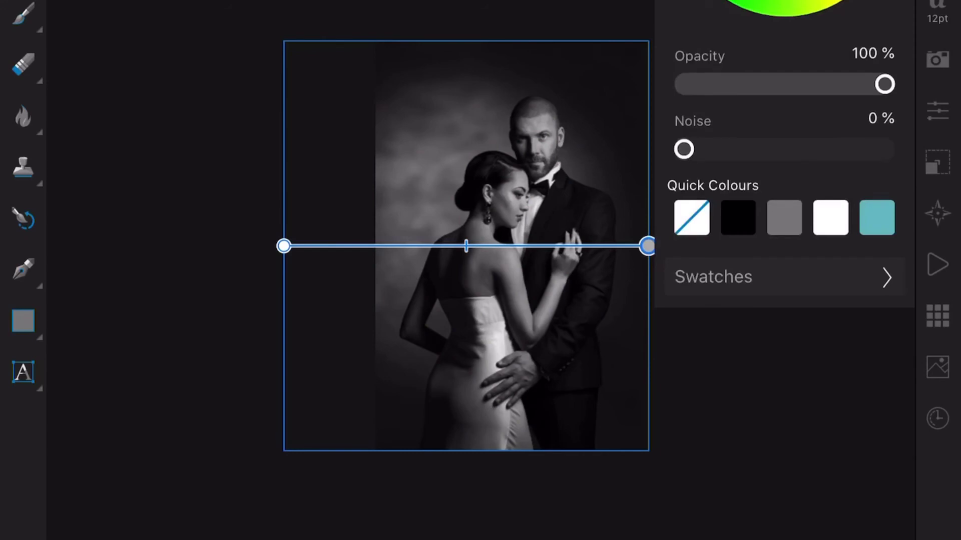
Set the left gradient stop to 0% opacity so the portrait fades in from the left.
left_click(283, 246)
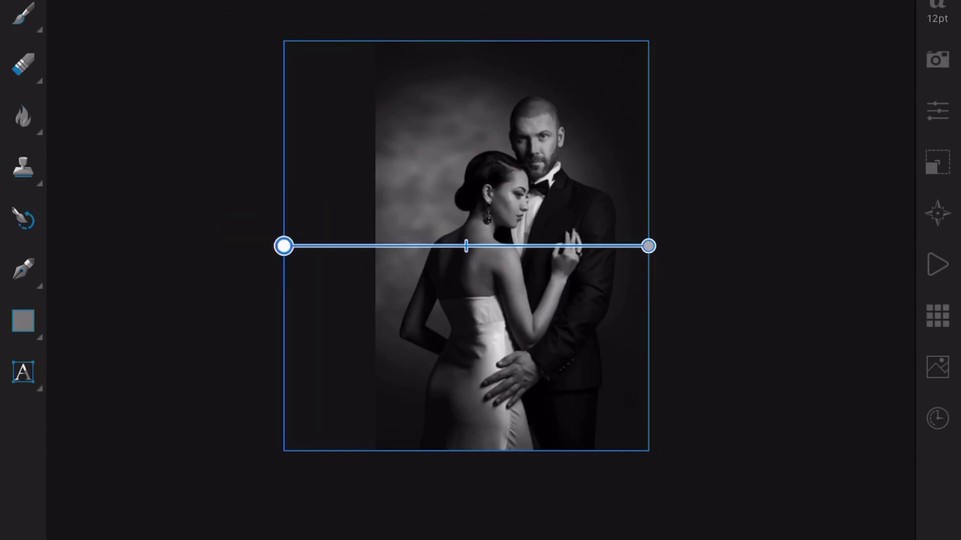
left_click(283, 246)
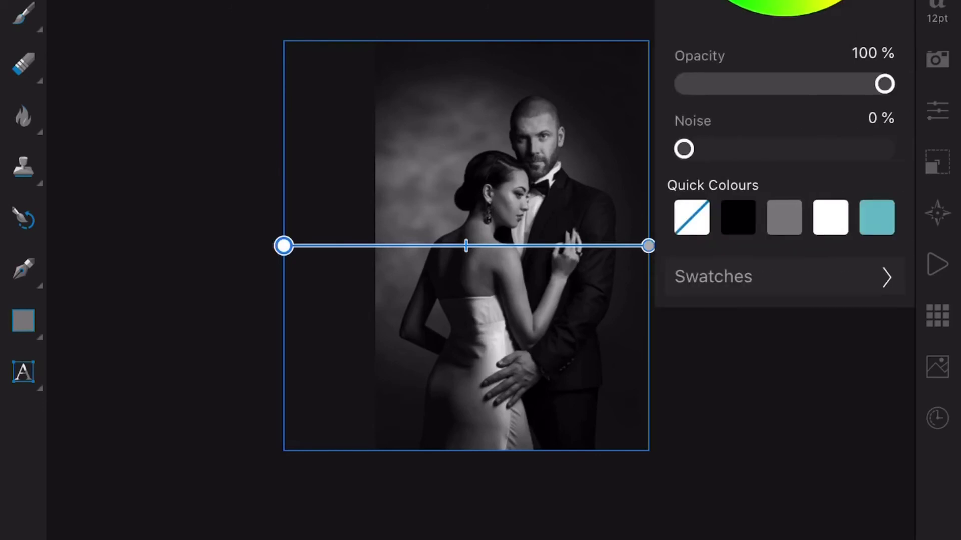
left_click_drag(884, 85, 683, 85)
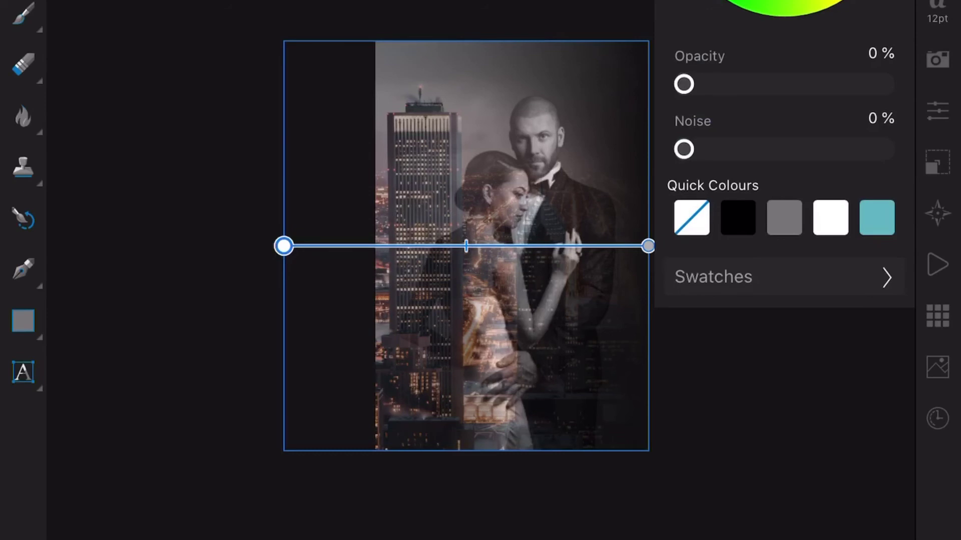
key("Escape")
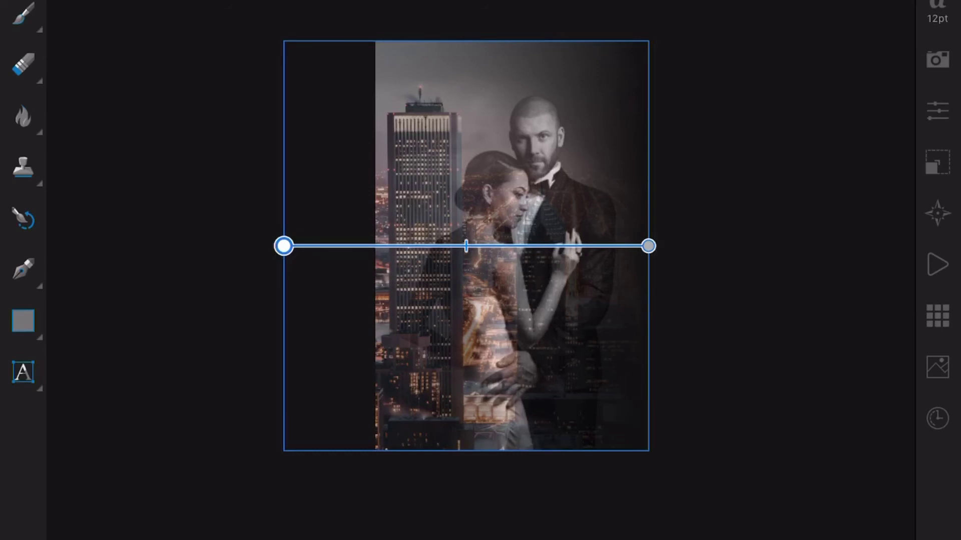
key("Escape")
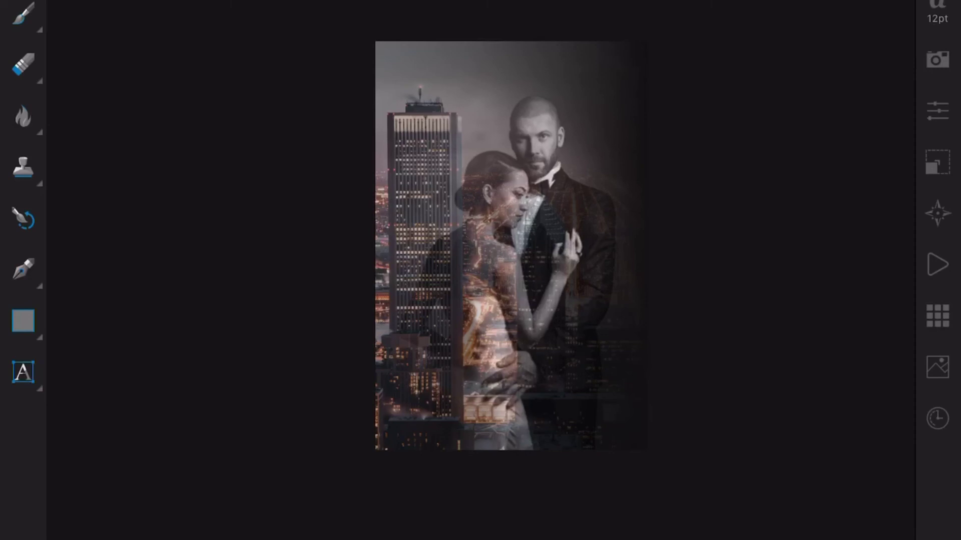
left_click(23, 321)
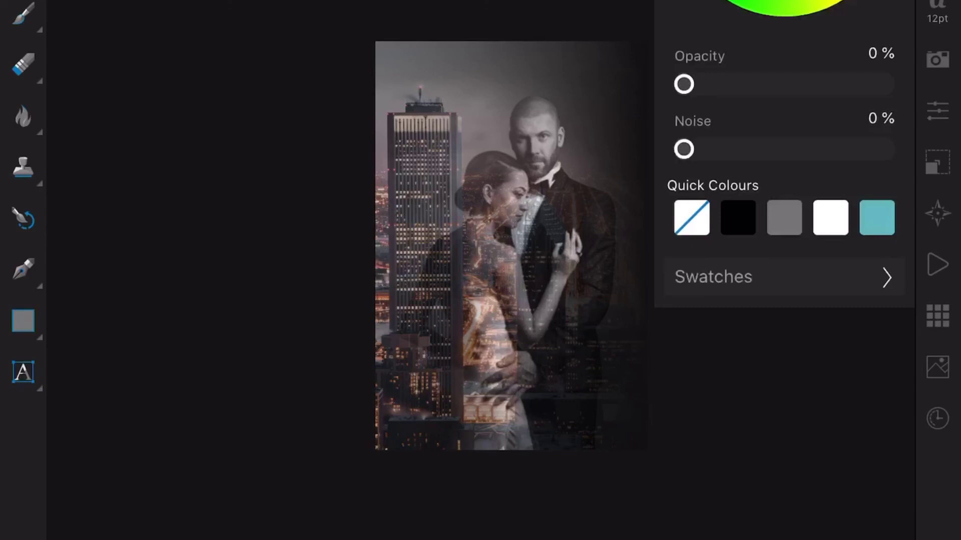
left_click(23, 322)
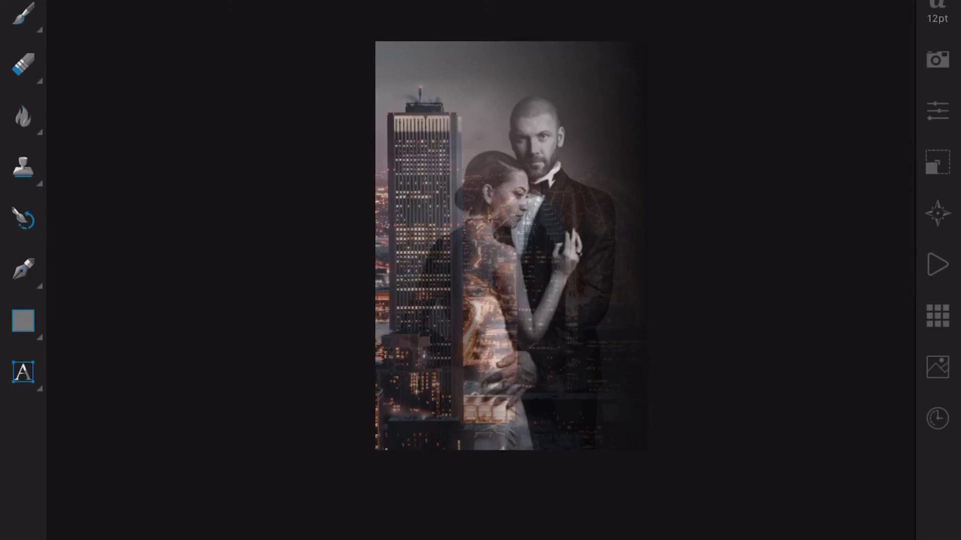
Move the transparent stop to the photo's left edge, re-tune the fade midpoint, then deselect.
left_click(466, 245)
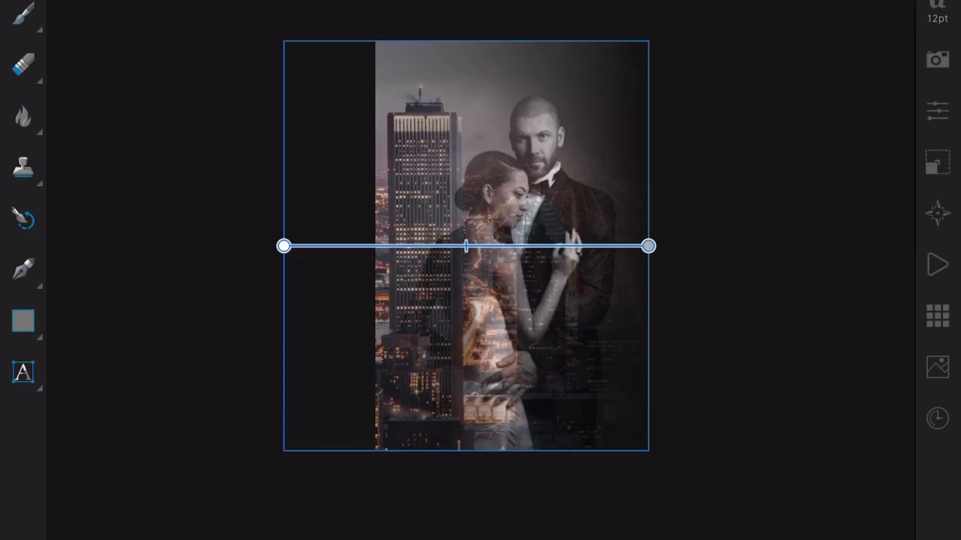
left_click_drag(284, 245, 375, 245)
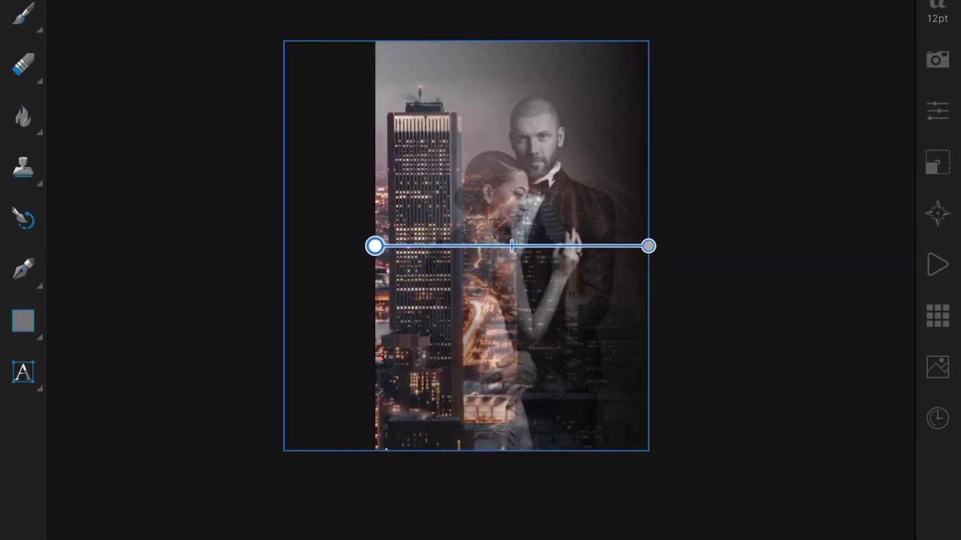
left_click_drag(512, 246, 448, 246)
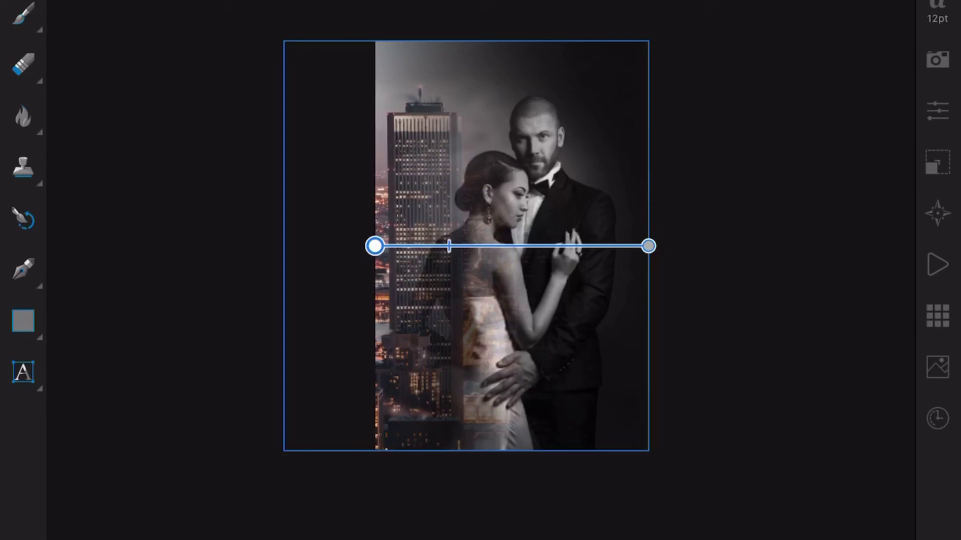
mouse_move(449, 246)
left_mouse_down()
mouse_move(544, 245)
mouse_move(478, 245)
left_mouse_up()
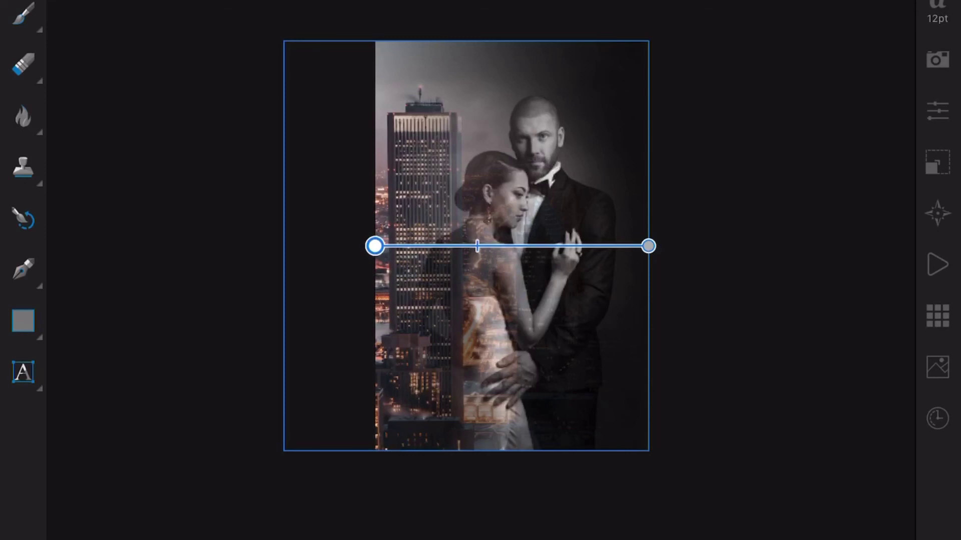
key("ctrl+d")
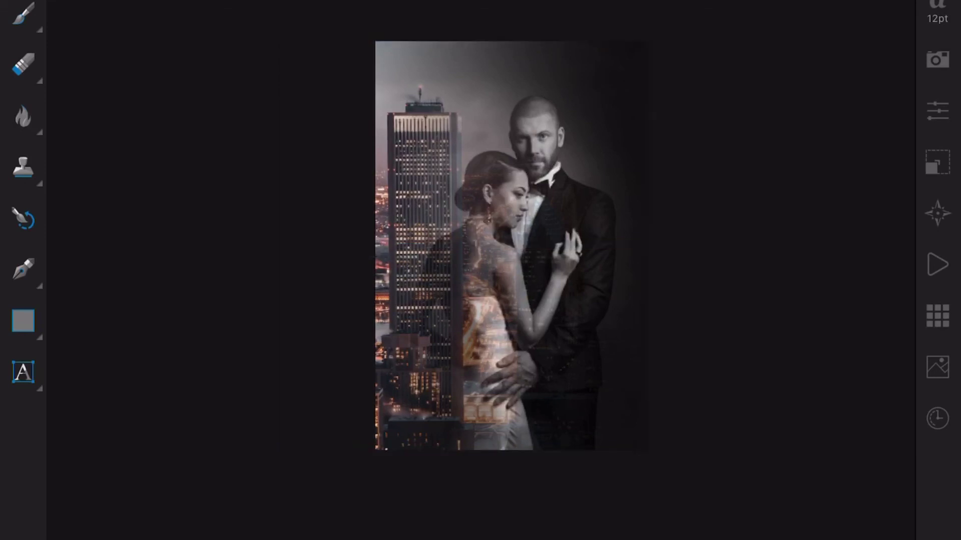